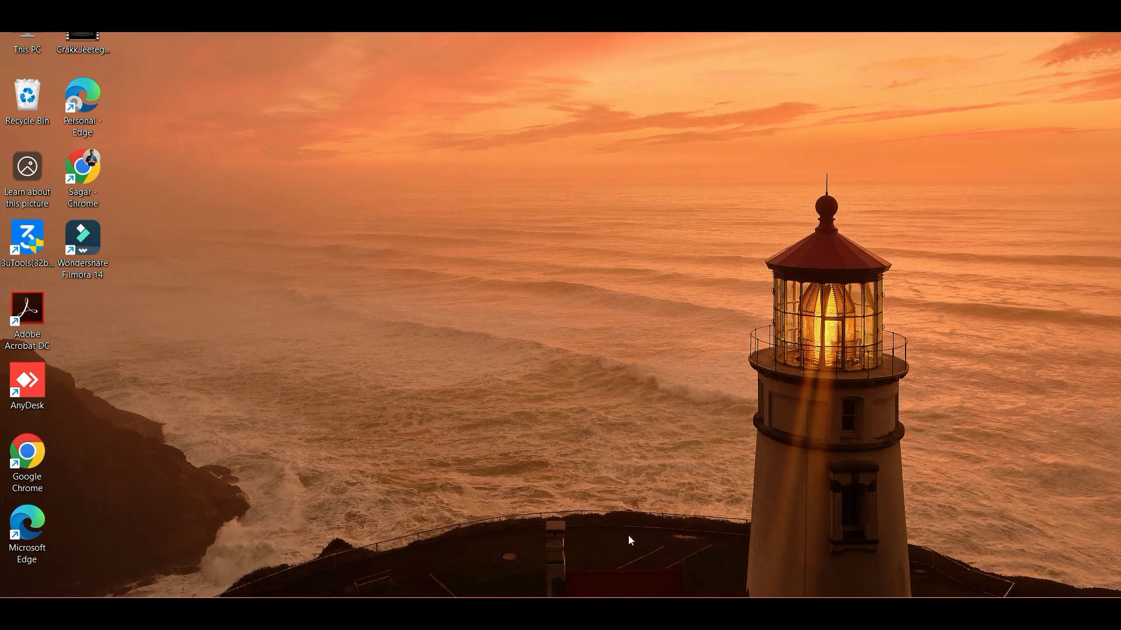
Step: Minimize the UiPath Automation Cloud browser and bring up the Projects folder window
mouse_move(675, 613)
click(649, 579)
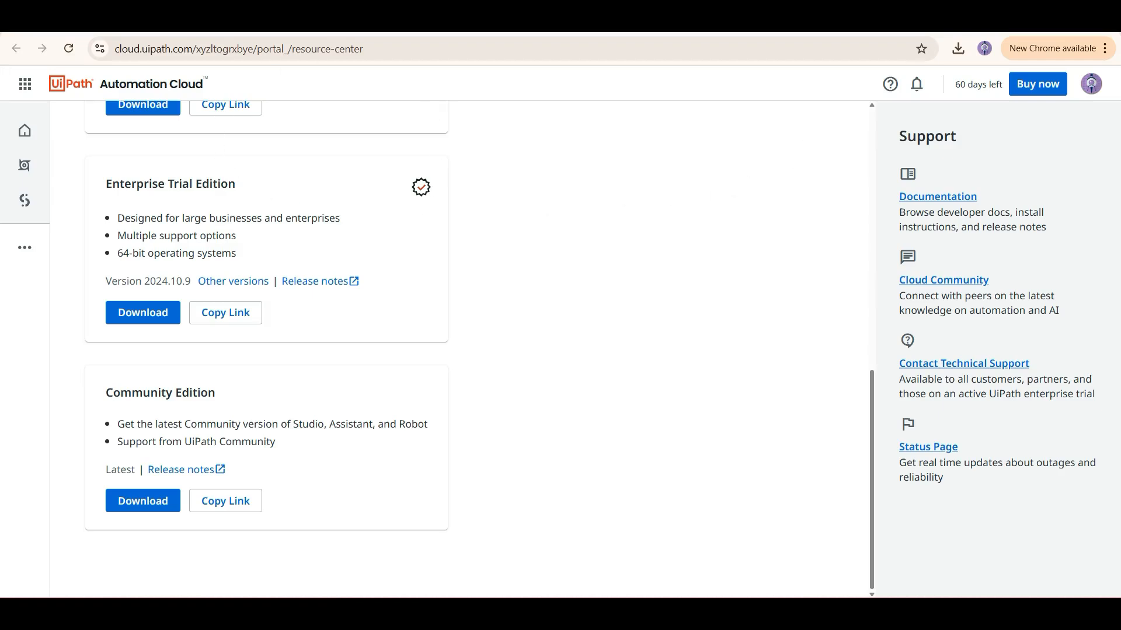
click(1036, 12)
mouse_move(611, 601)
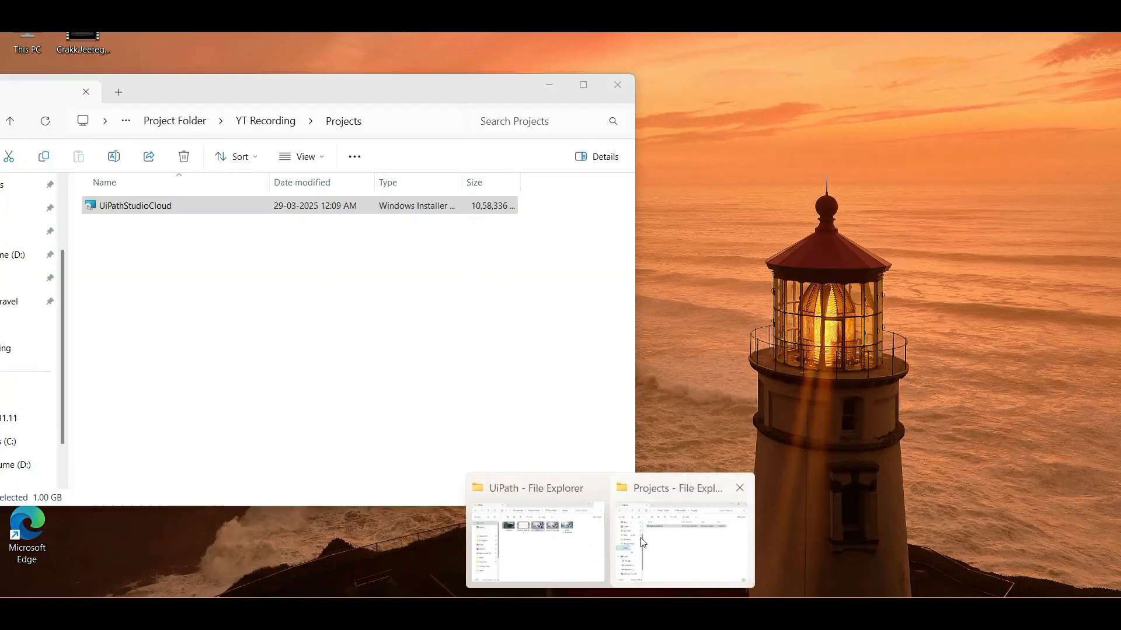
click(642, 545)
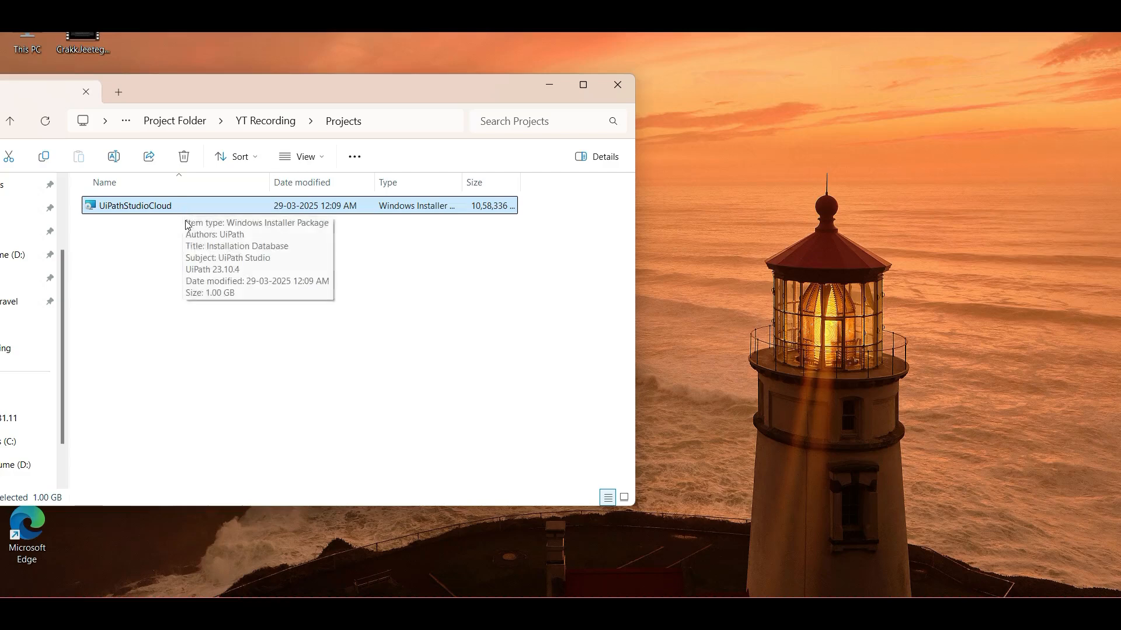
Step: Check the UiPathStudioCloud installer's property details (UiPath 23.10.4, 1.00 GB), then close them
right_click(216, 212)
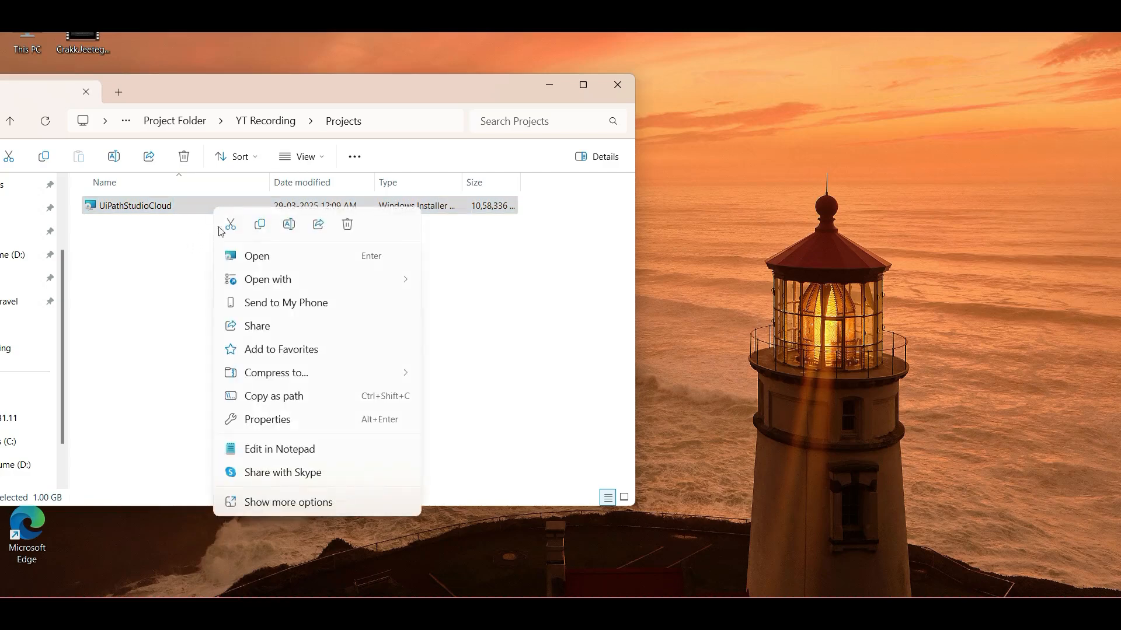
click(286, 502)
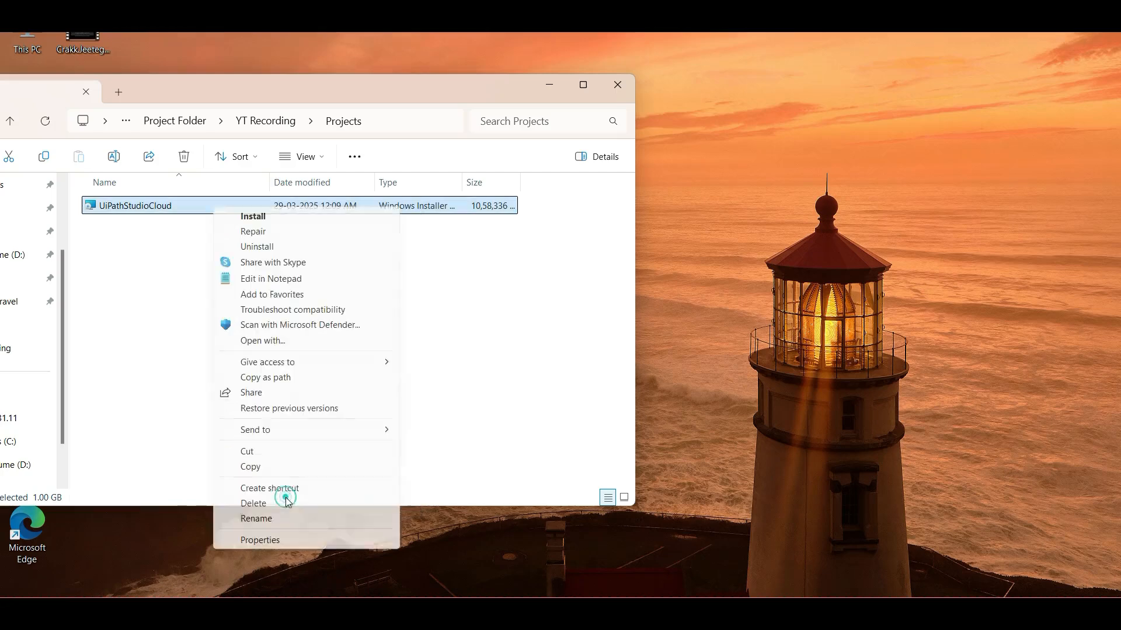
click(257, 541)
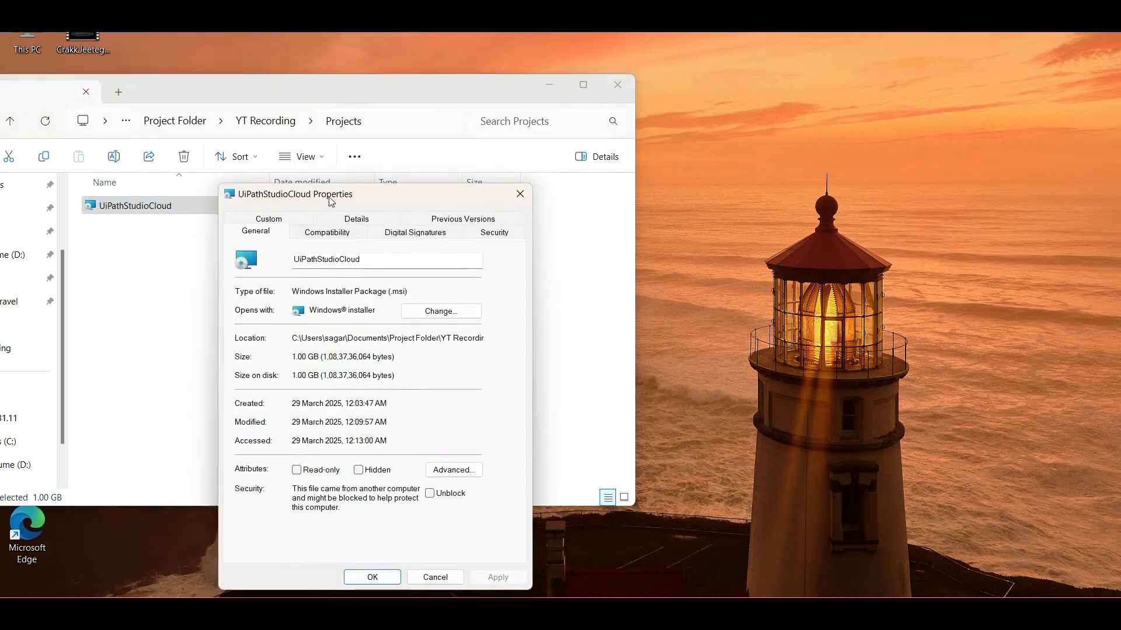
drag(330, 201, 318, 109)
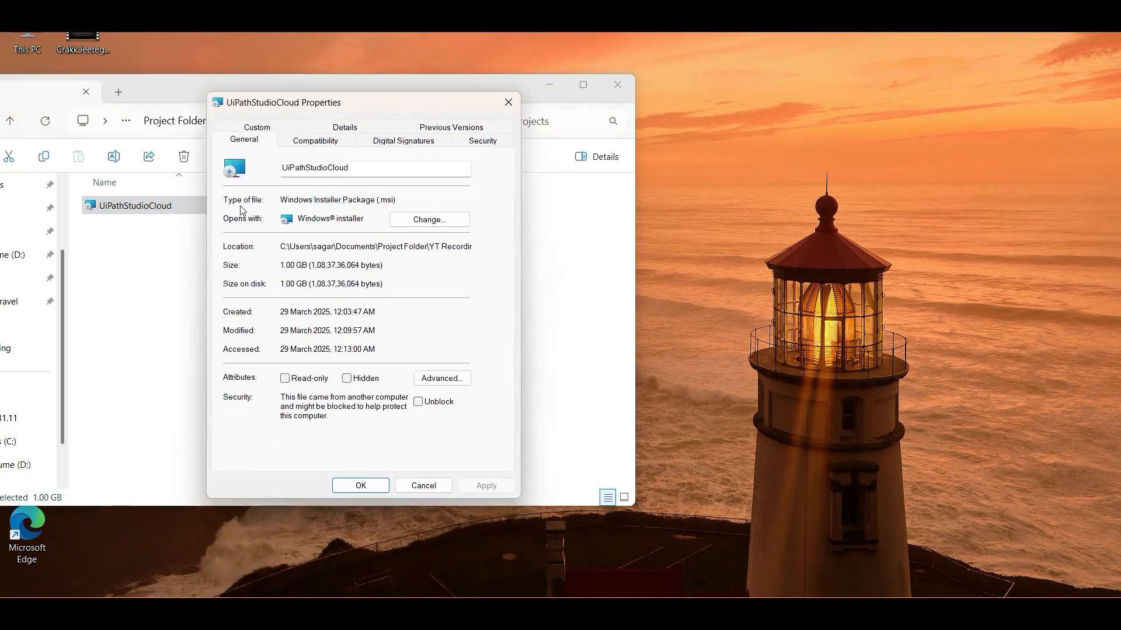
click(336, 132)
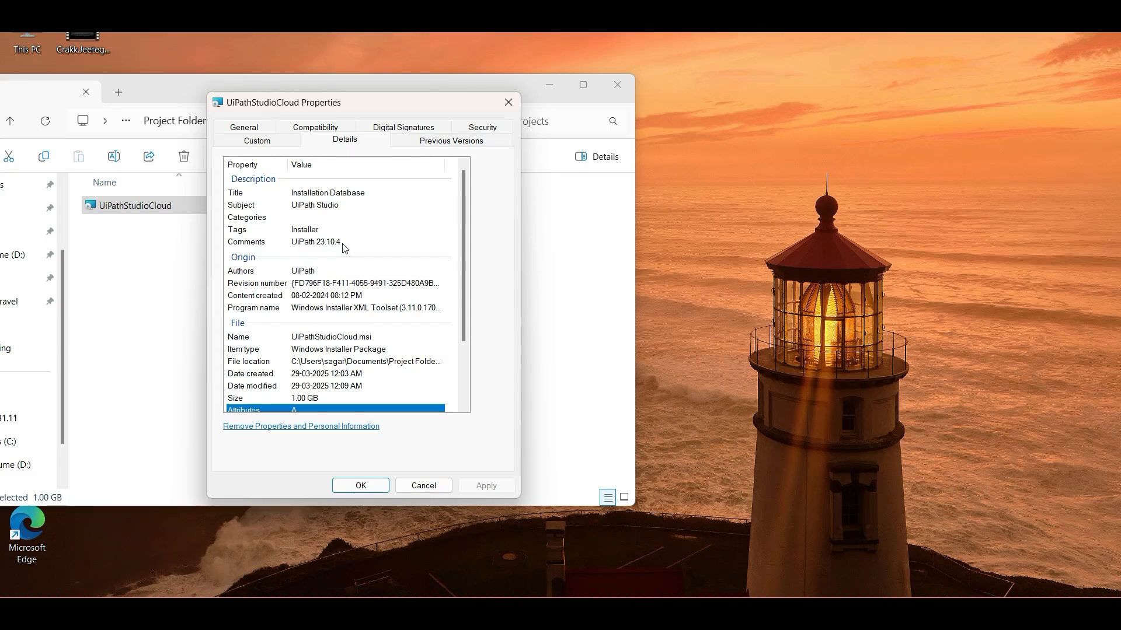
click(508, 102)
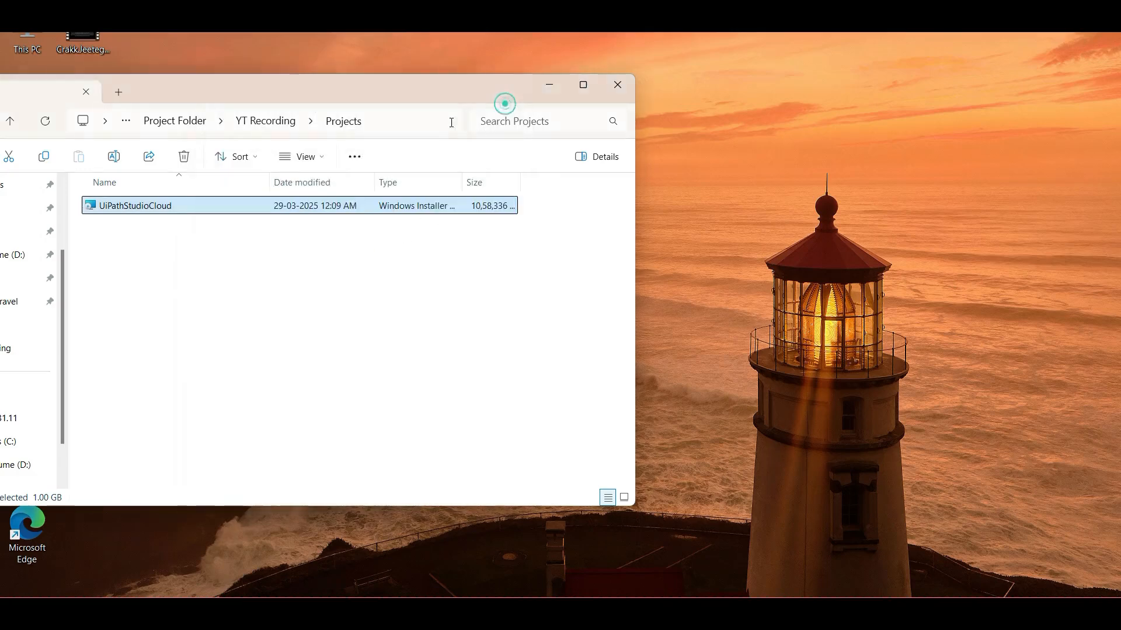
Step: Launch the UiPathStudioCloud installer, choose Custom installation and accept the license agreement
double_click(172, 209)
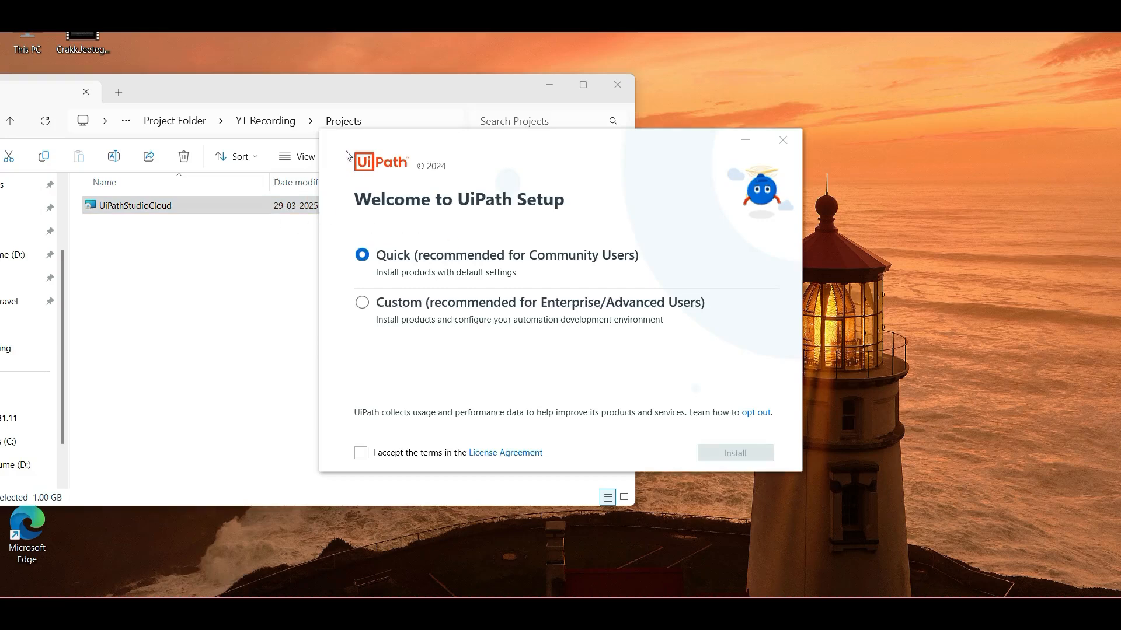
click(544, 87)
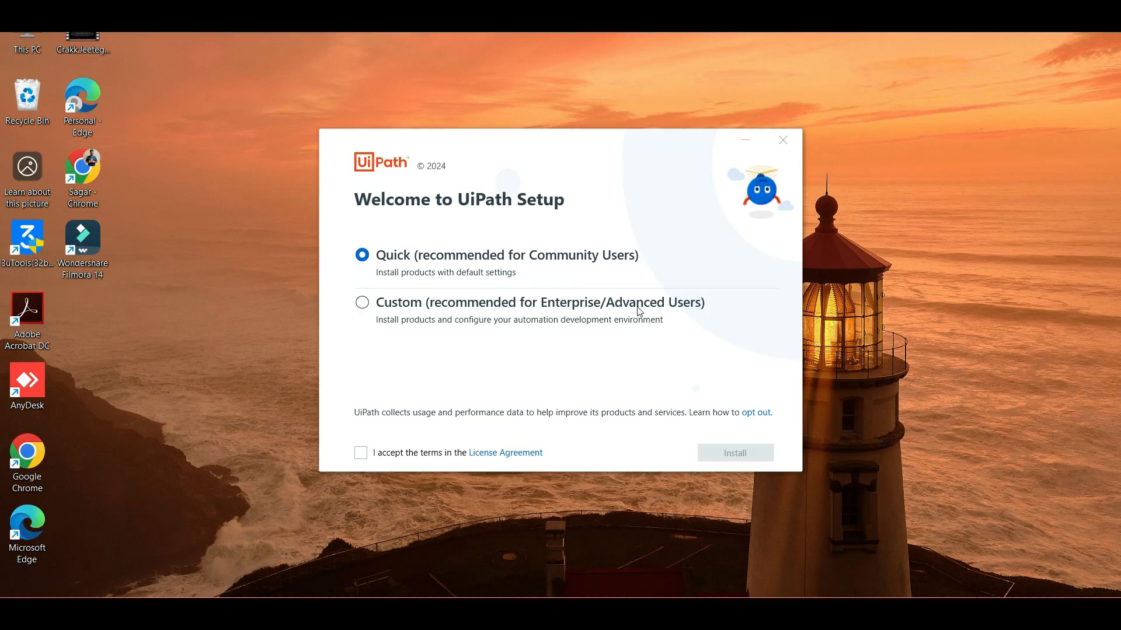
click(366, 308)
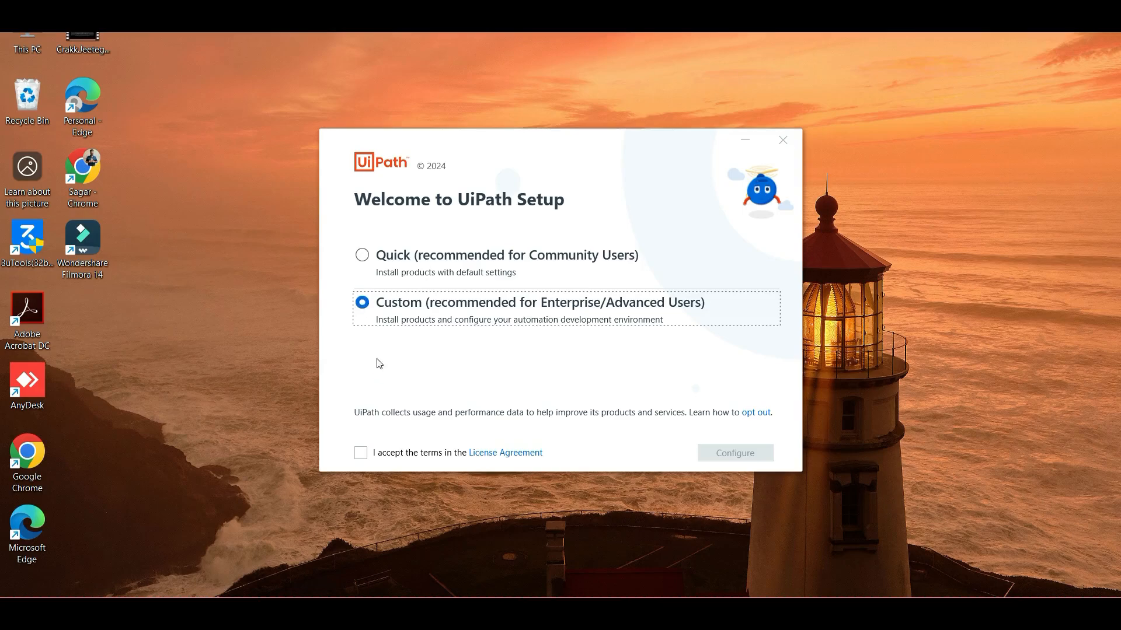
click(362, 454)
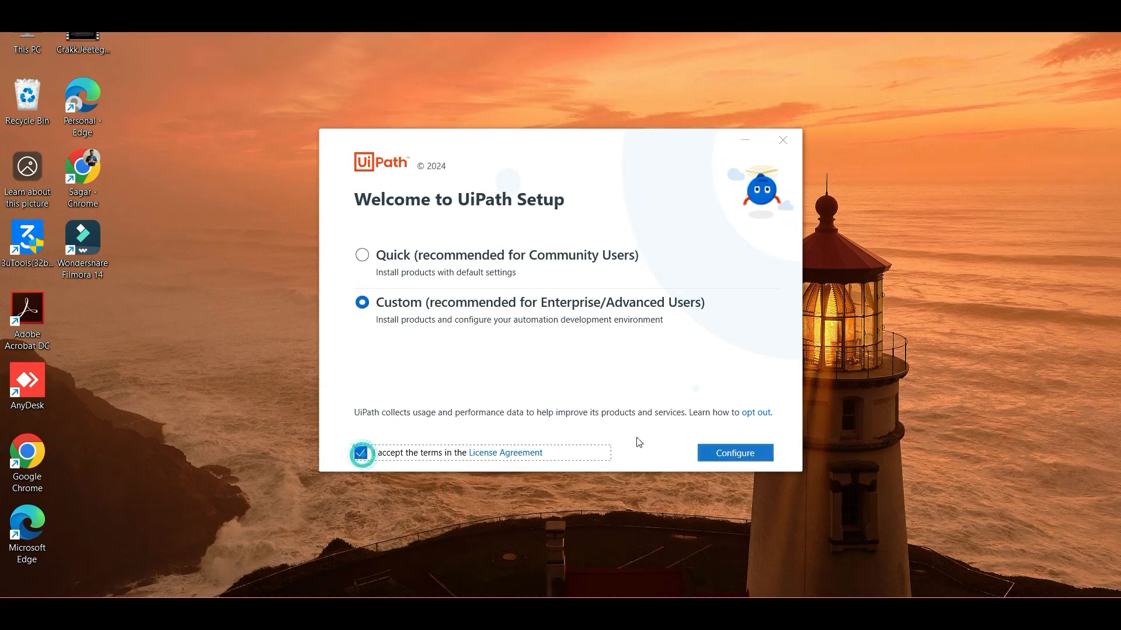
Step: Set the install mode to 'Install for all users on this computer' and continue
click(740, 457)
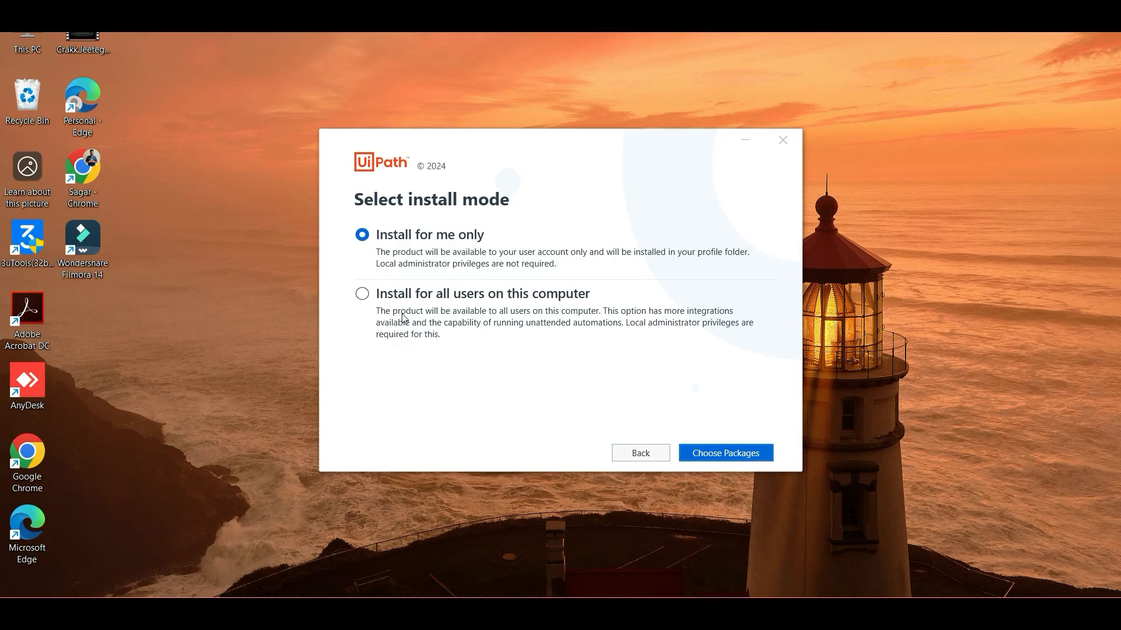
click(364, 296)
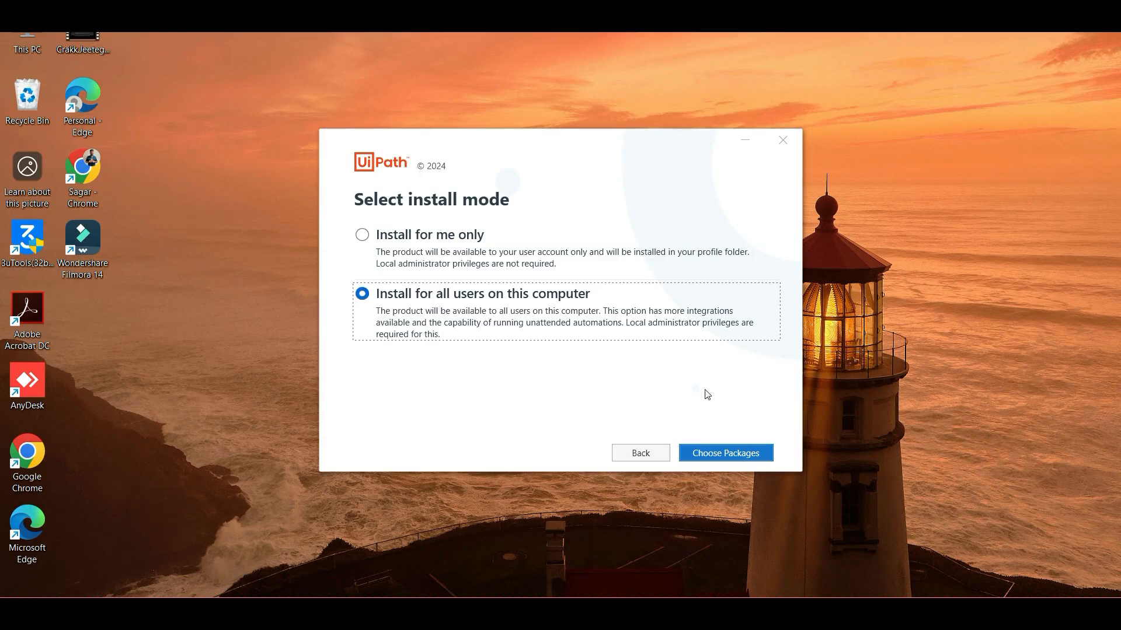
click(724, 455)
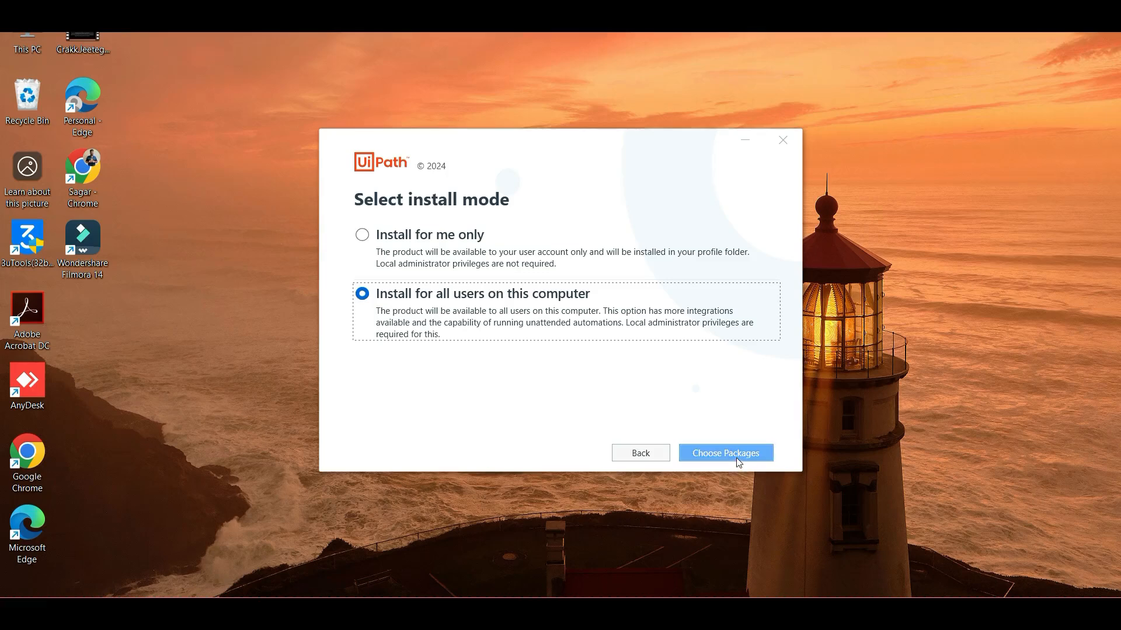
Step: Continue to the installation package page with Automation Developer selected
click(738, 460)
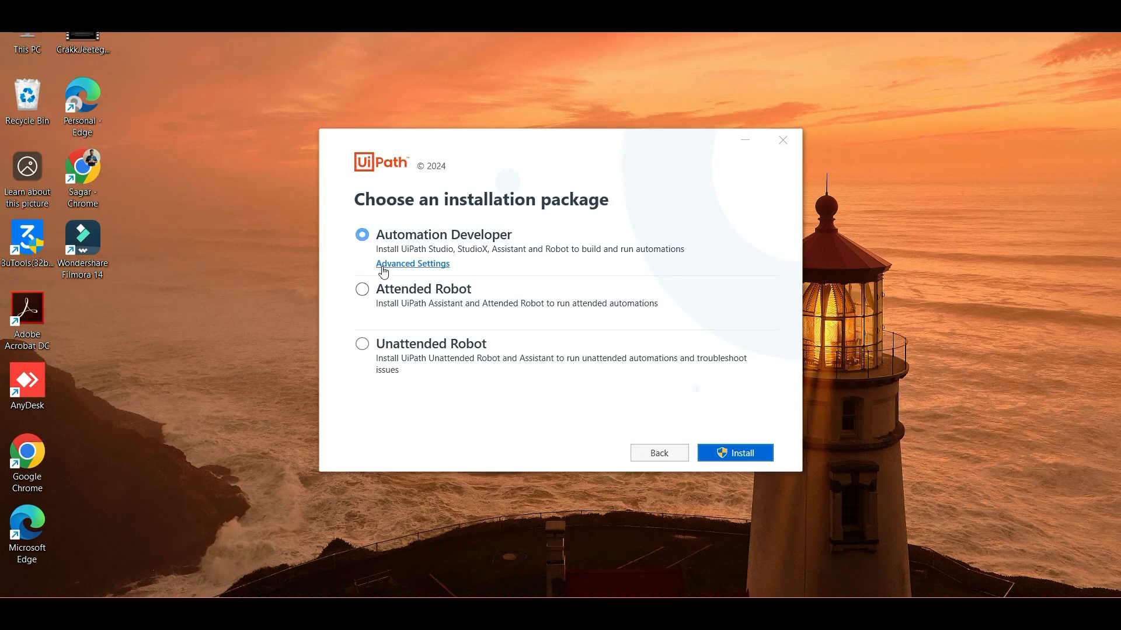
Step: Open Automation Developer advanced settings, review Excel, JavaScript, Chrome and Edge extensions, then view Security
click(406, 266)
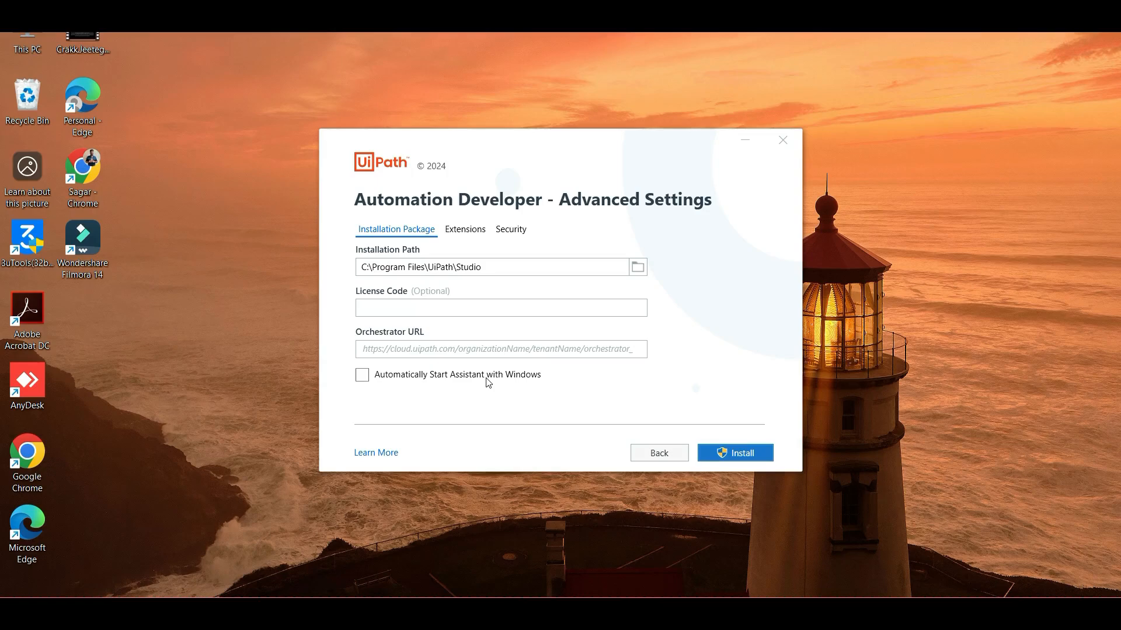
click(463, 230)
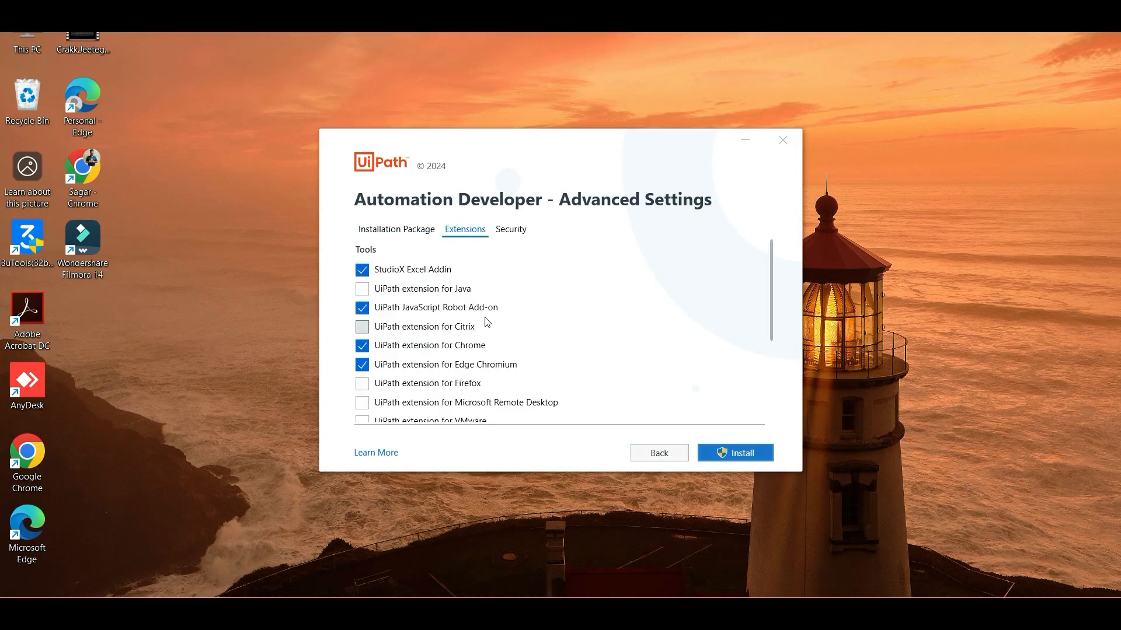
scroll(482, 327, down, 3)
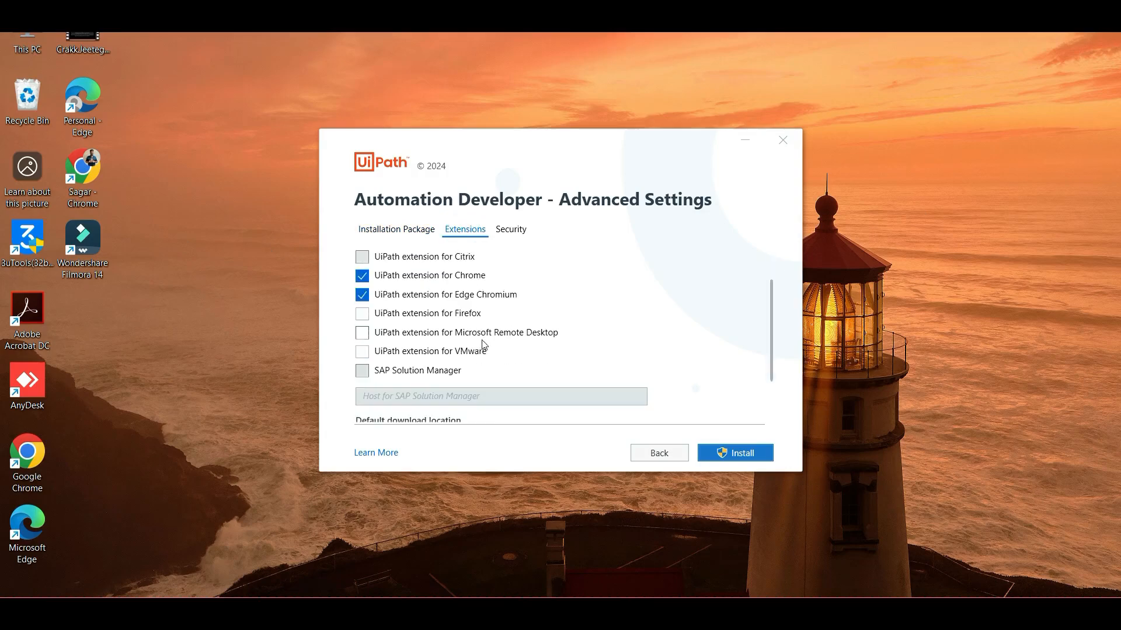
scroll(489, 368, up, 3)
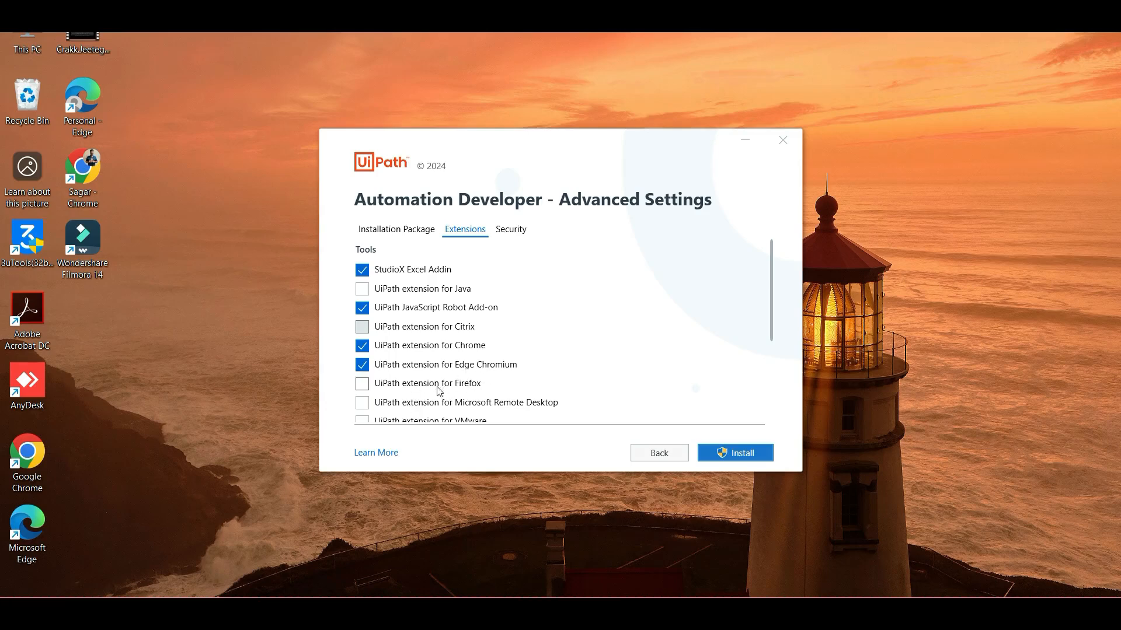
scroll(435, 379, down, 3)
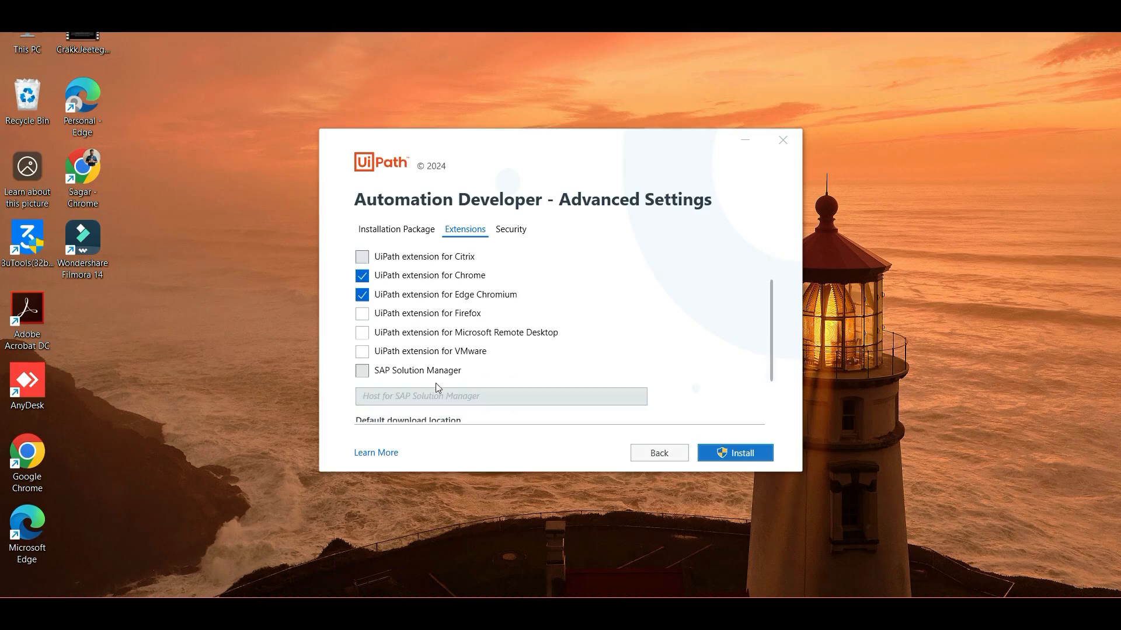
scroll(436, 383, up, 3)
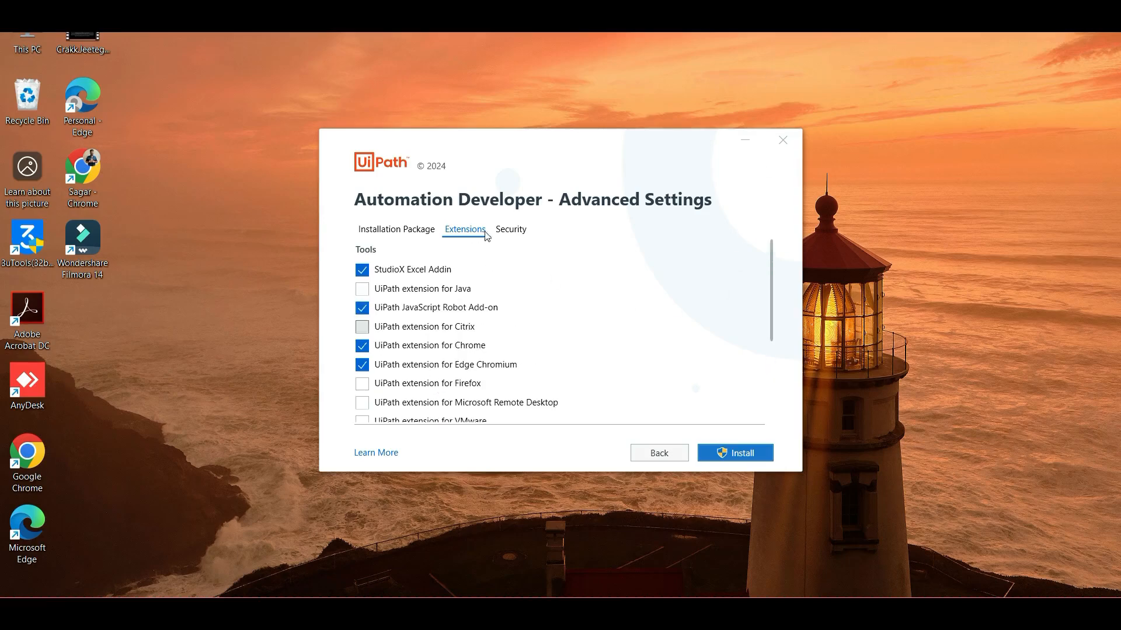
click(509, 230)
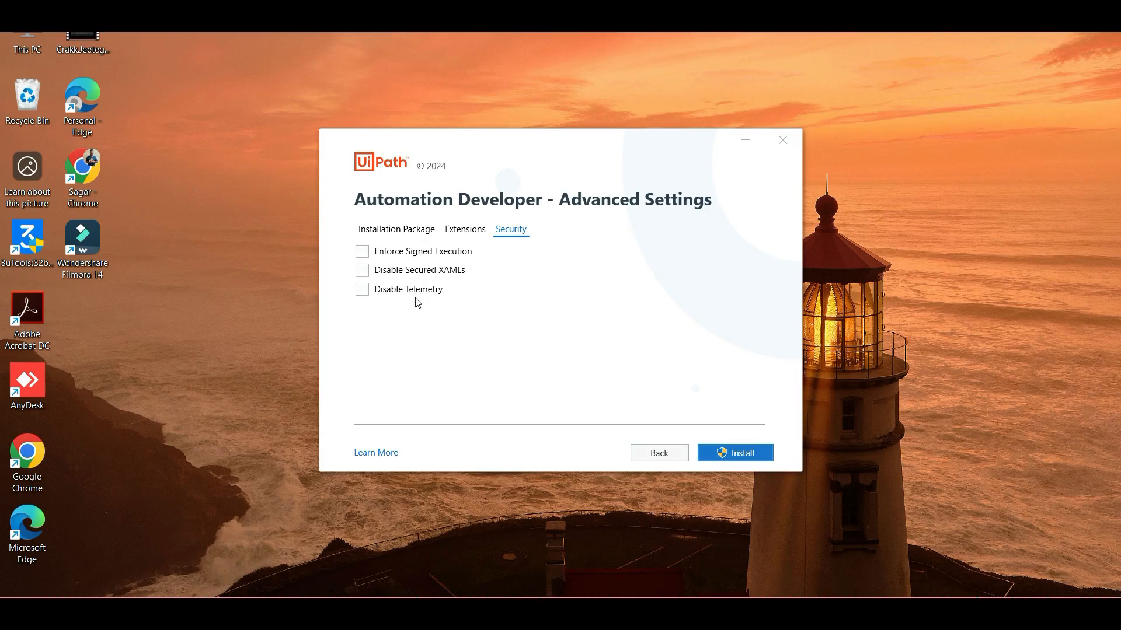
Step: Install the Automation Developer package, force-closing Chrome when prompted
click(749, 459)
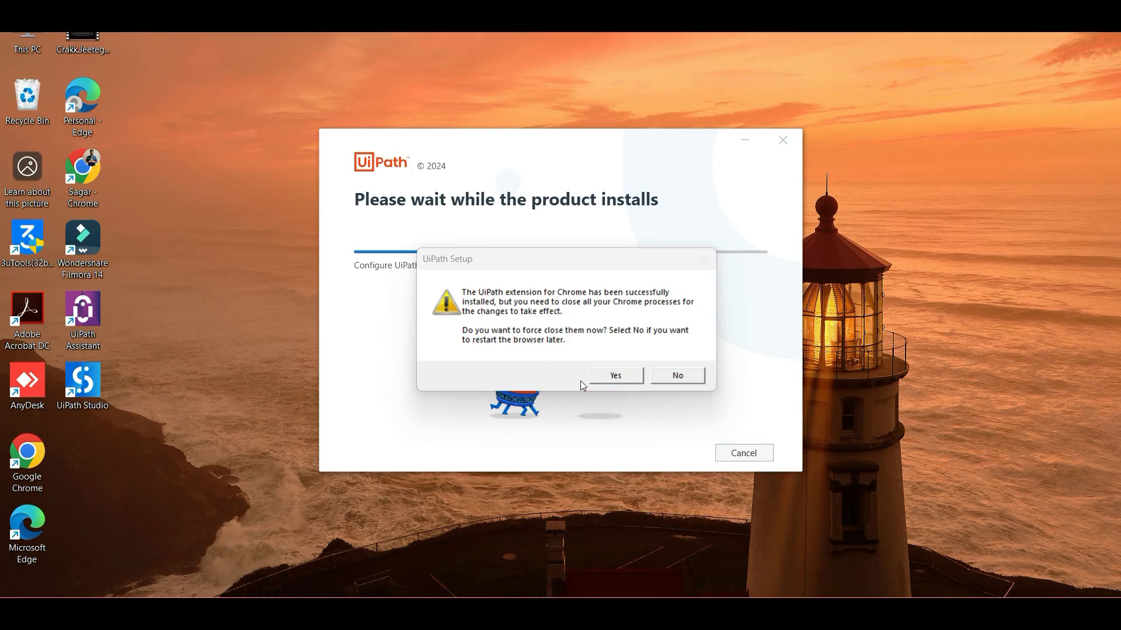
click(611, 378)
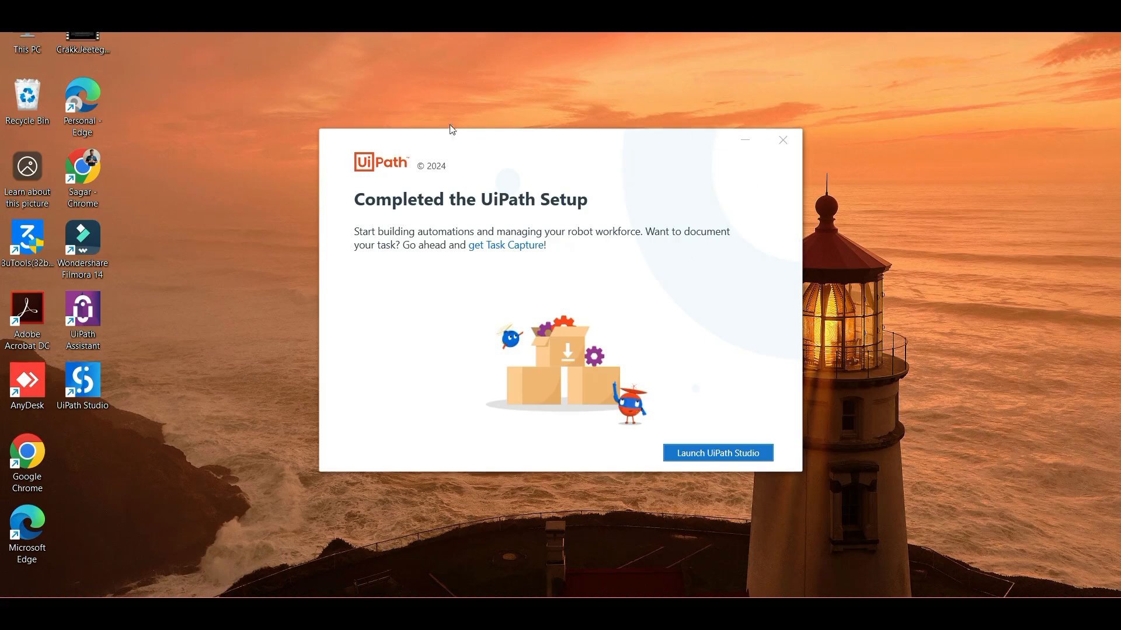
Step: Close the finished UiPath Setup window
click(783, 140)
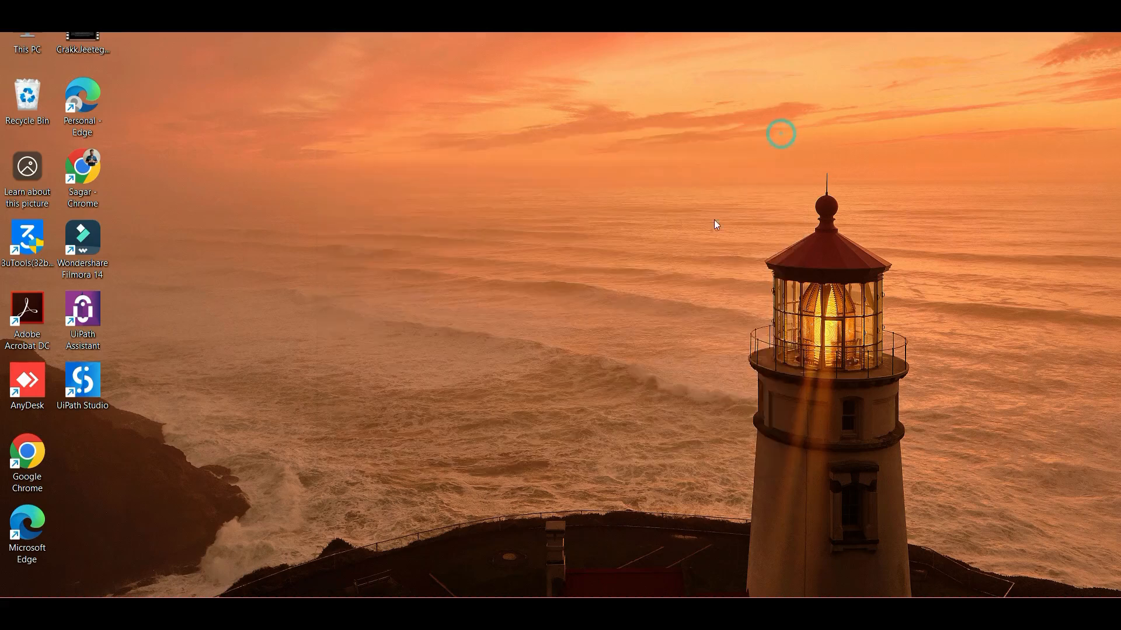
Step: Search 'uipath' in the Start menu and launch UiPath Assistant
key(super)
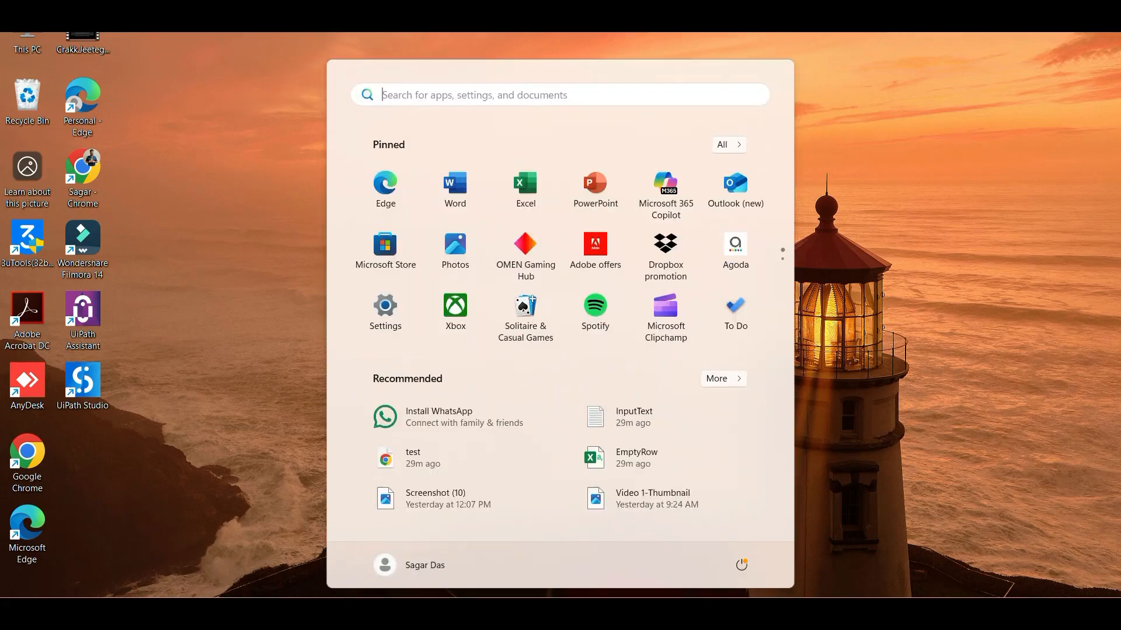
text(uipath)
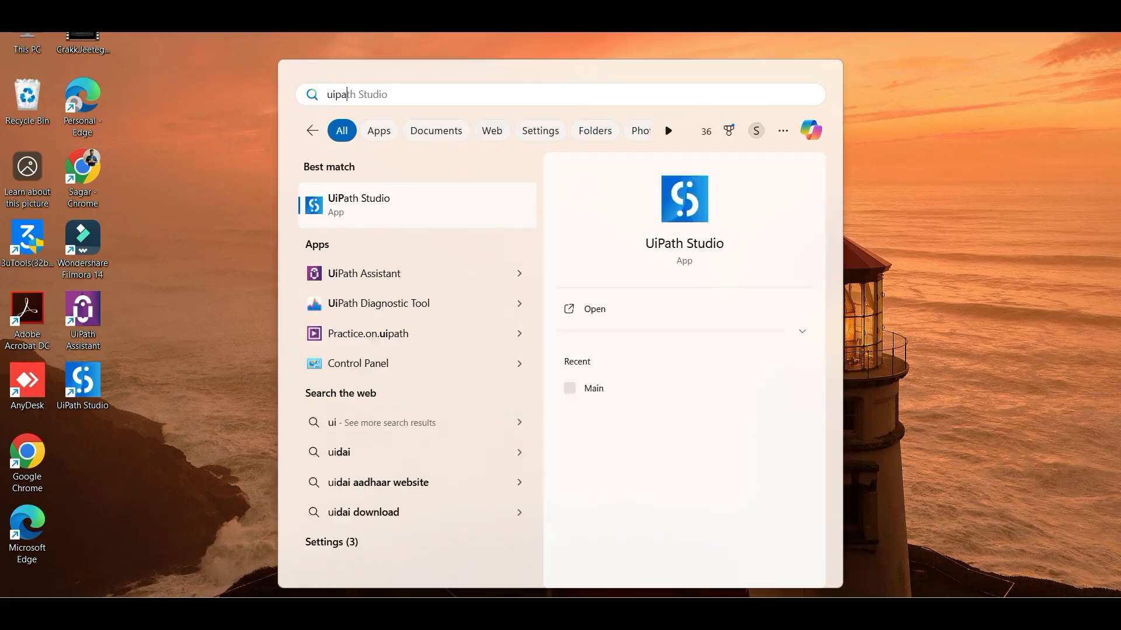
click(388, 272)
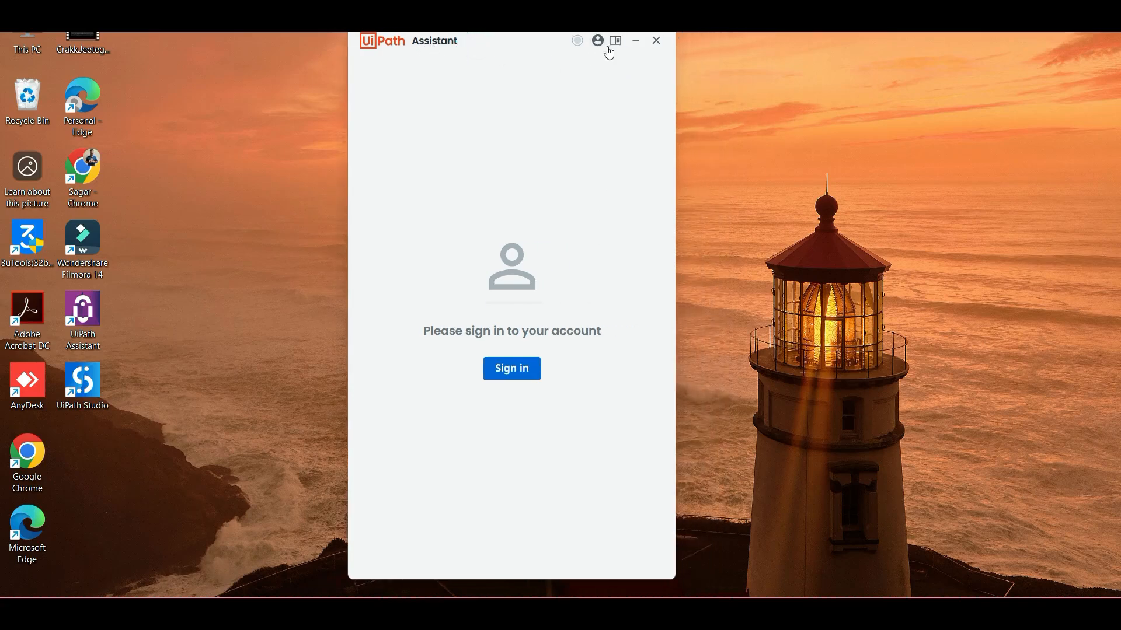
Step: Expand UiPath Assistant to full size and open Preferences from the account menu
click(614, 42)
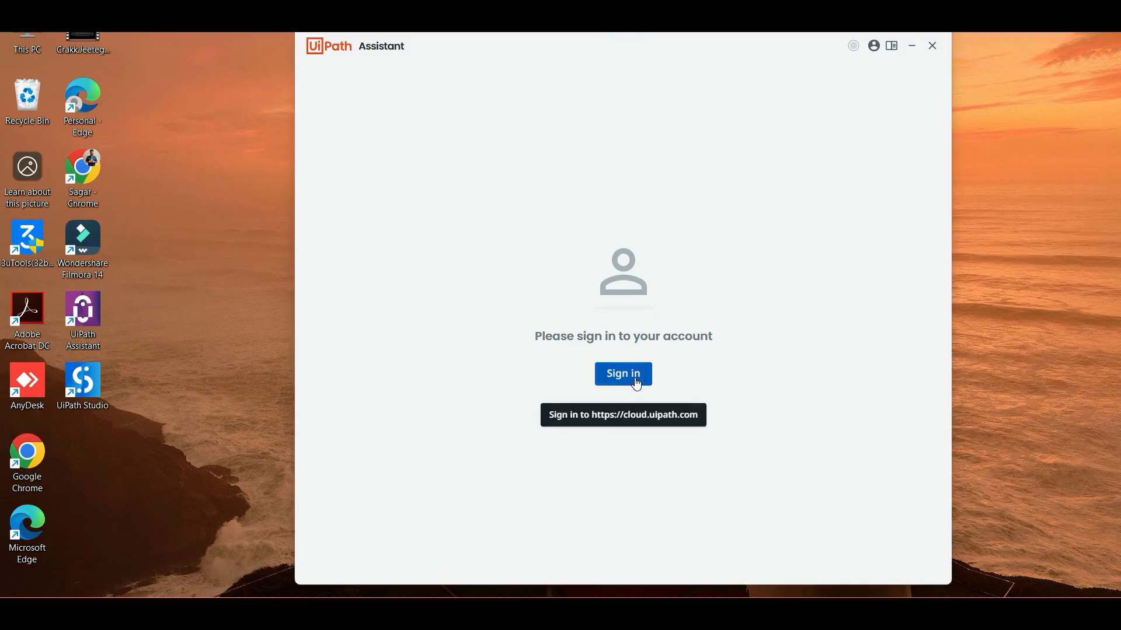
click(872, 47)
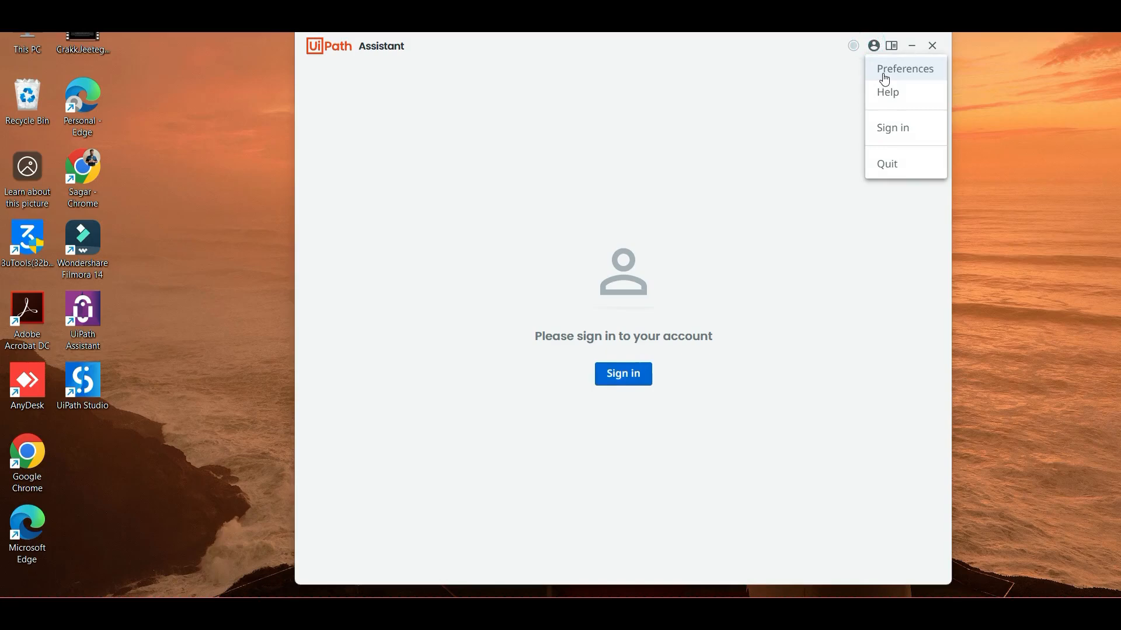
click(885, 79)
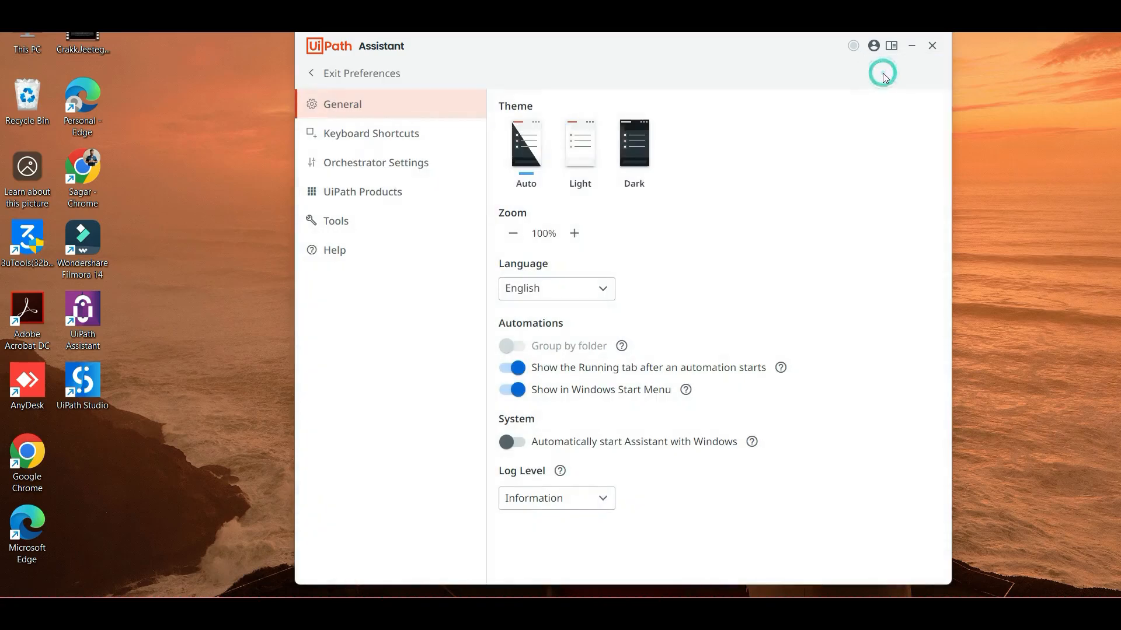
click(403, 173)
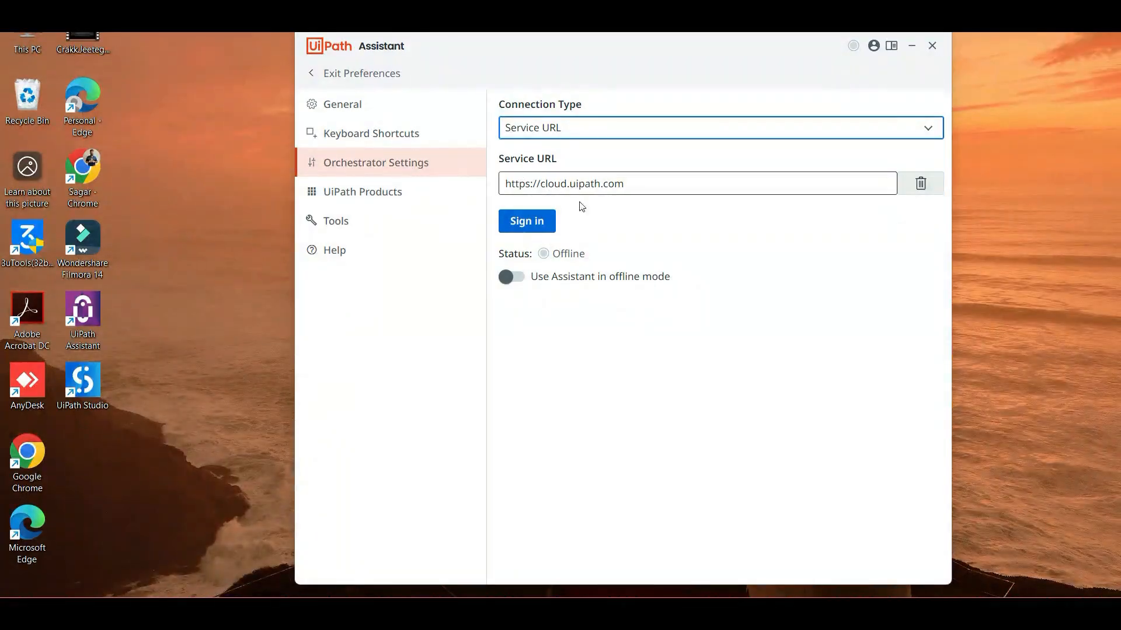
click(738, 135)
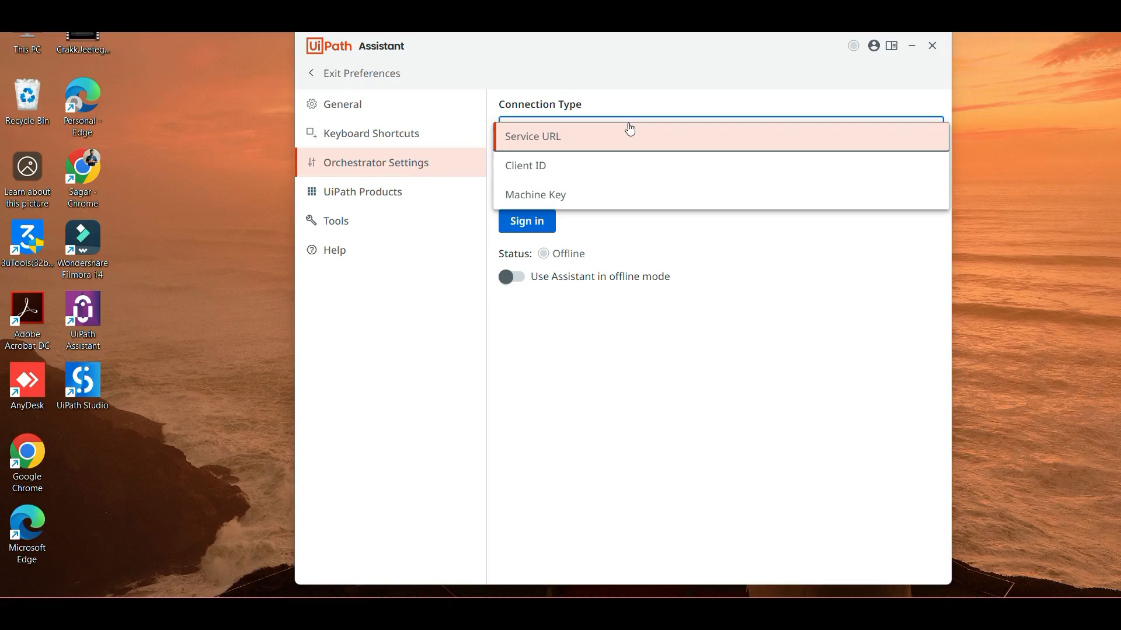
click(636, 94)
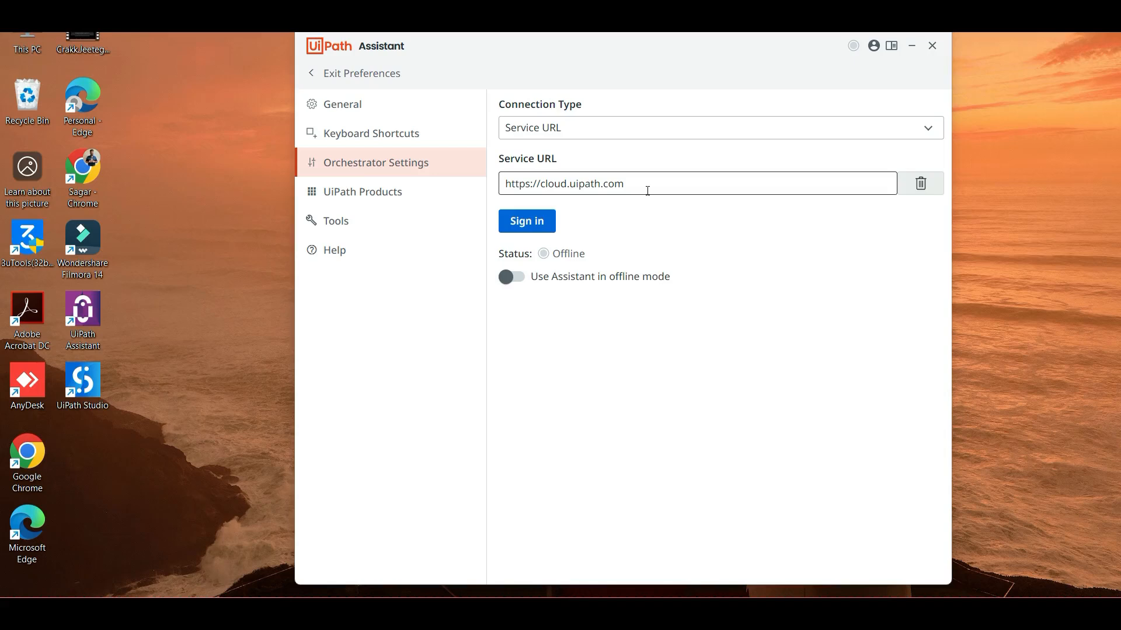
click(537, 226)
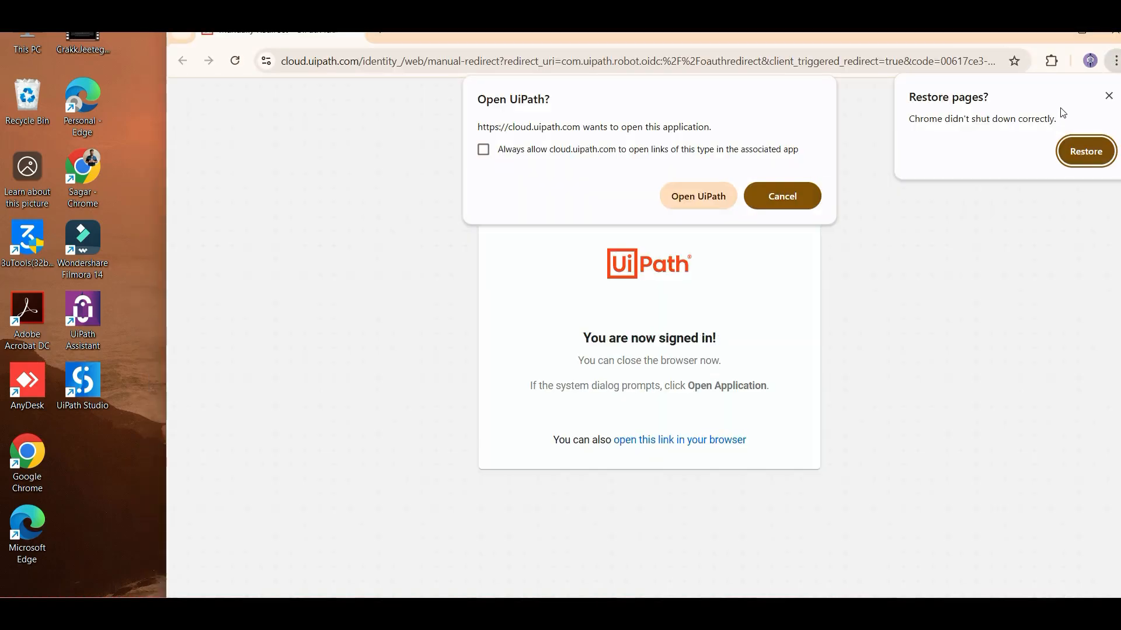
Step: Dismiss Chrome's restore prompt, always allow cloud.uipath.com, and open the sign-in in UiPath Assistant
click(1109, 95)
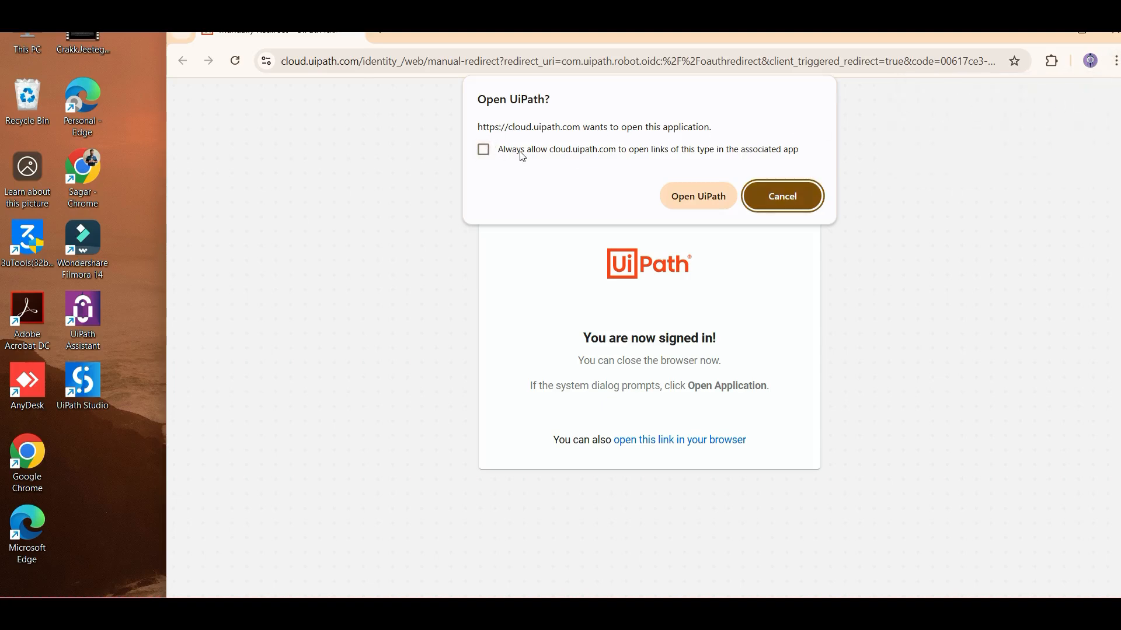
click(492, 152)
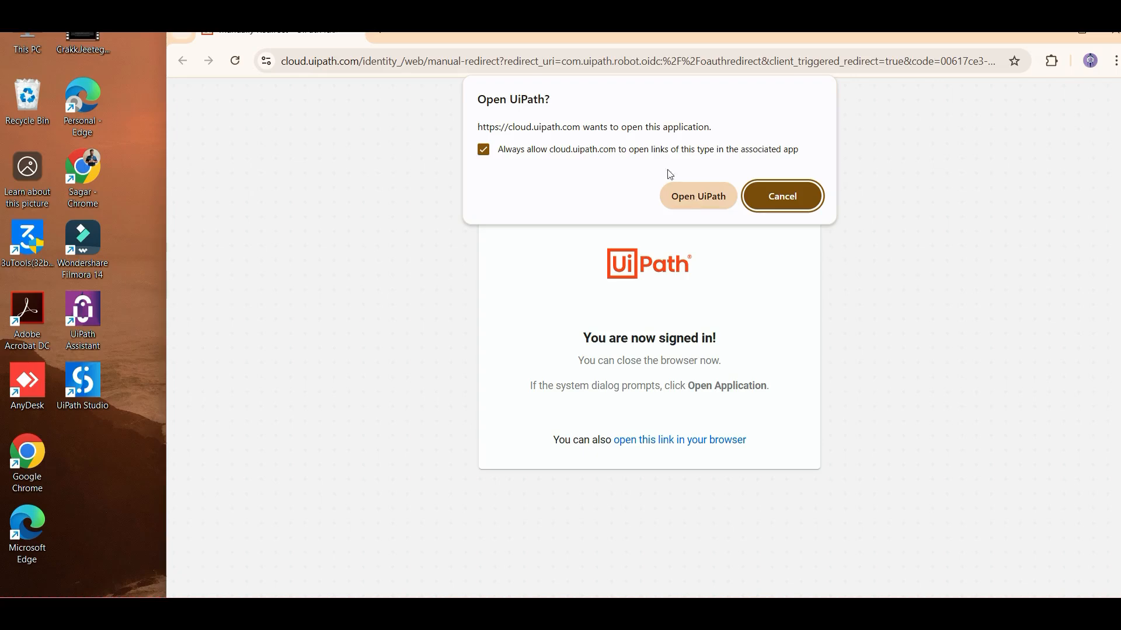
click(699, 198)
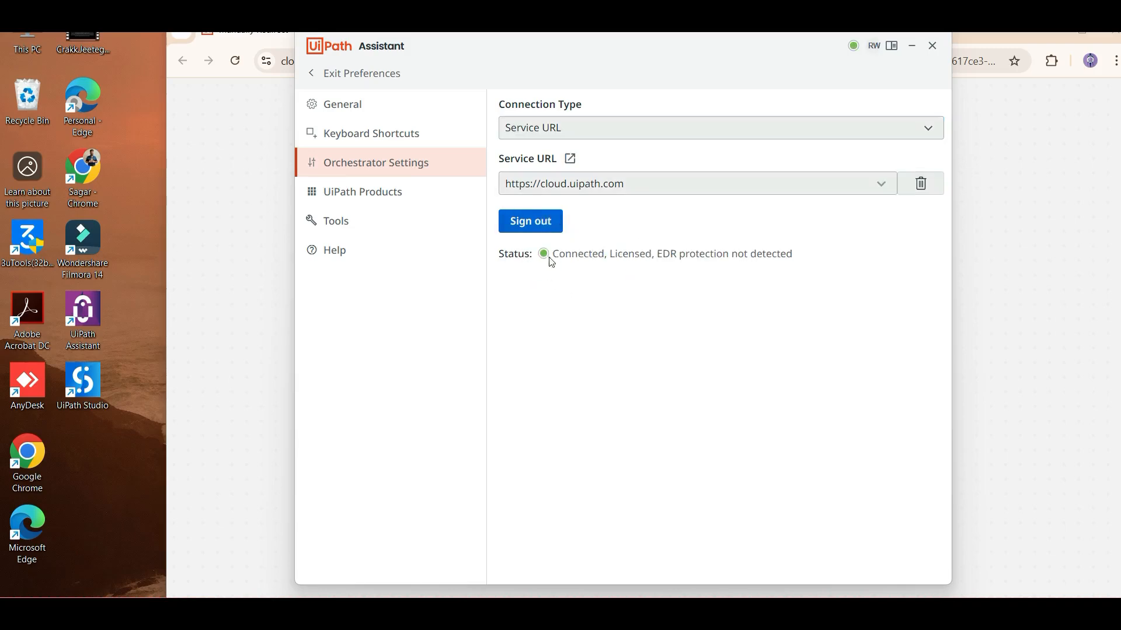
mouse_move(610, 257)
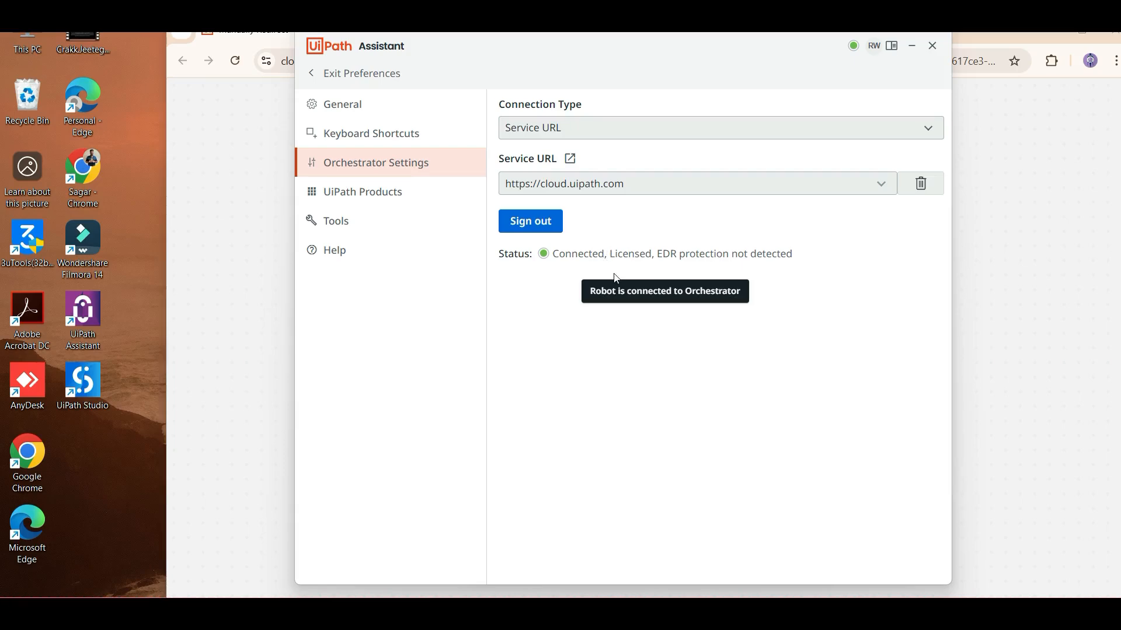
mouse_move(801, 256)
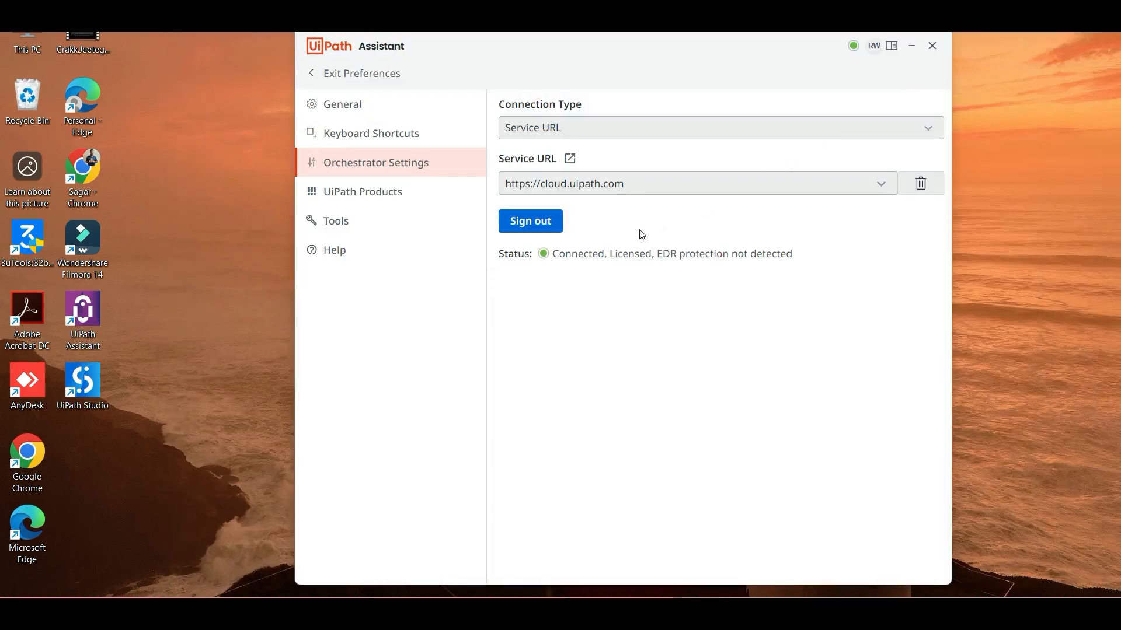
Step: Launch UiPath Studio from a Start menu search for 'uipa'
mouse_move(605, 254)
key(super)
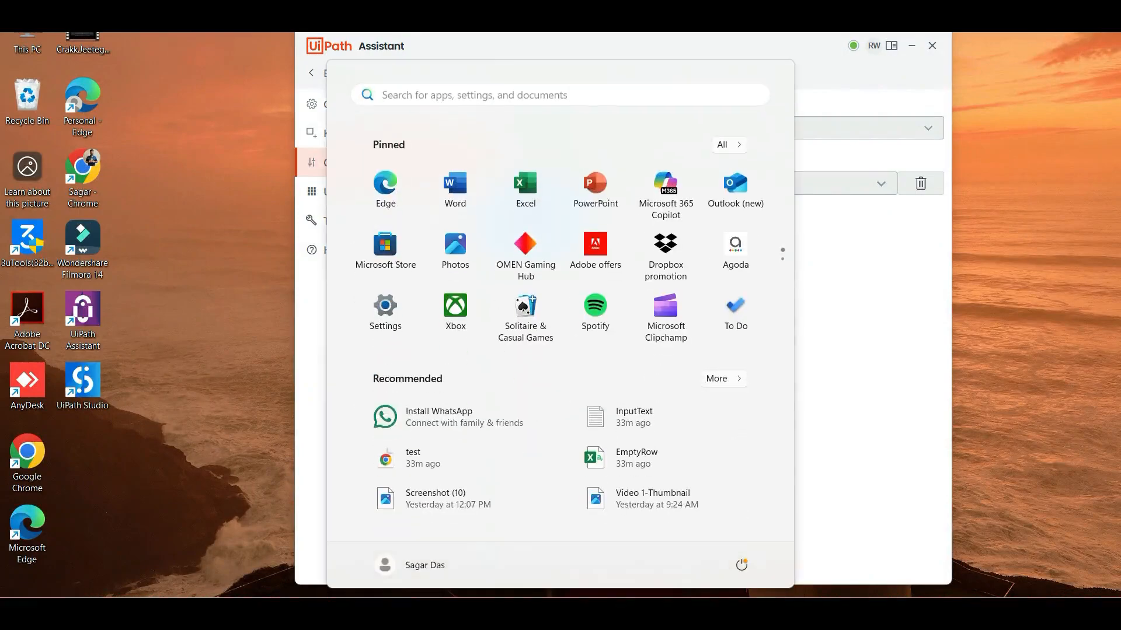
text(uipa)
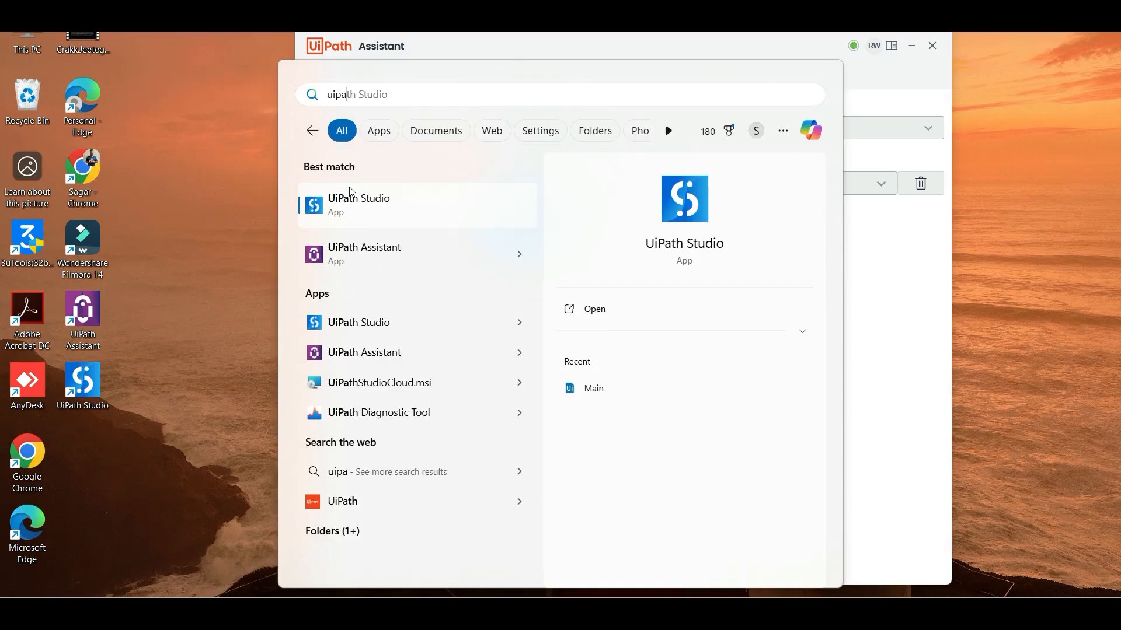
click(352, 194)
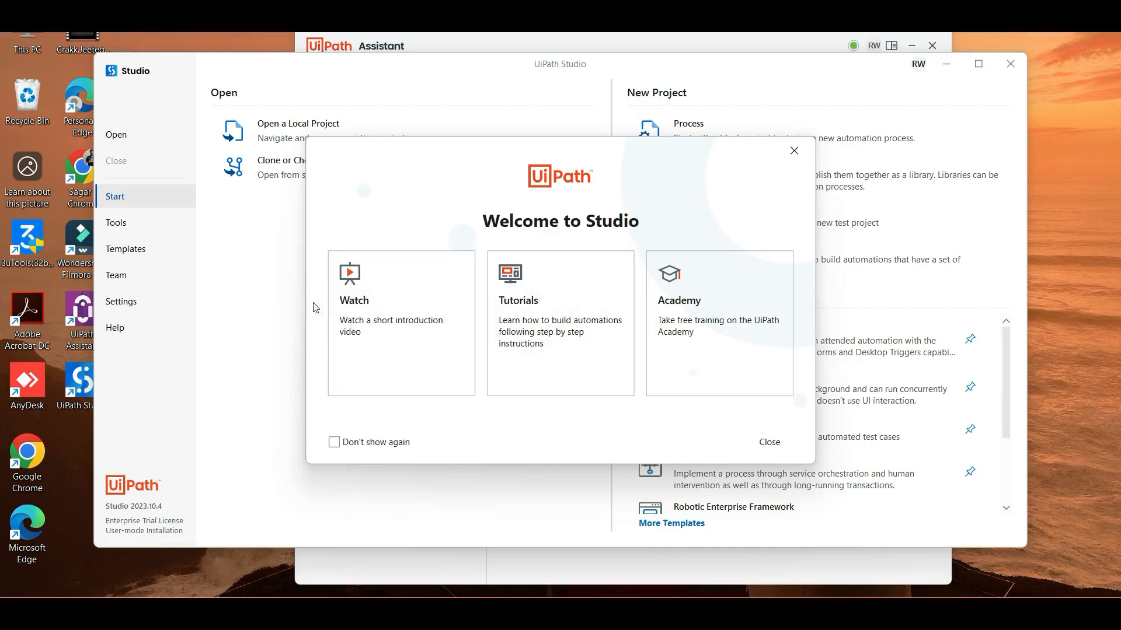
Step: Set Studio's welcome dialog to never show again, close it, and dismiss the getting-started tip
click(333, 443)
click(768, 443)
click(978, 63)
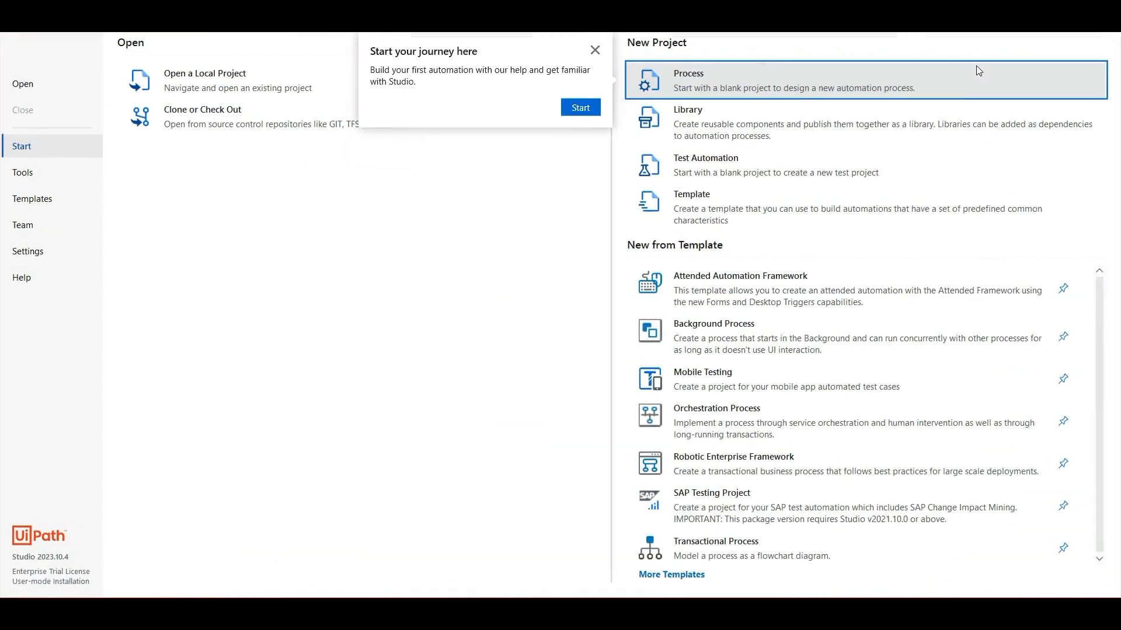
click(600, 54)
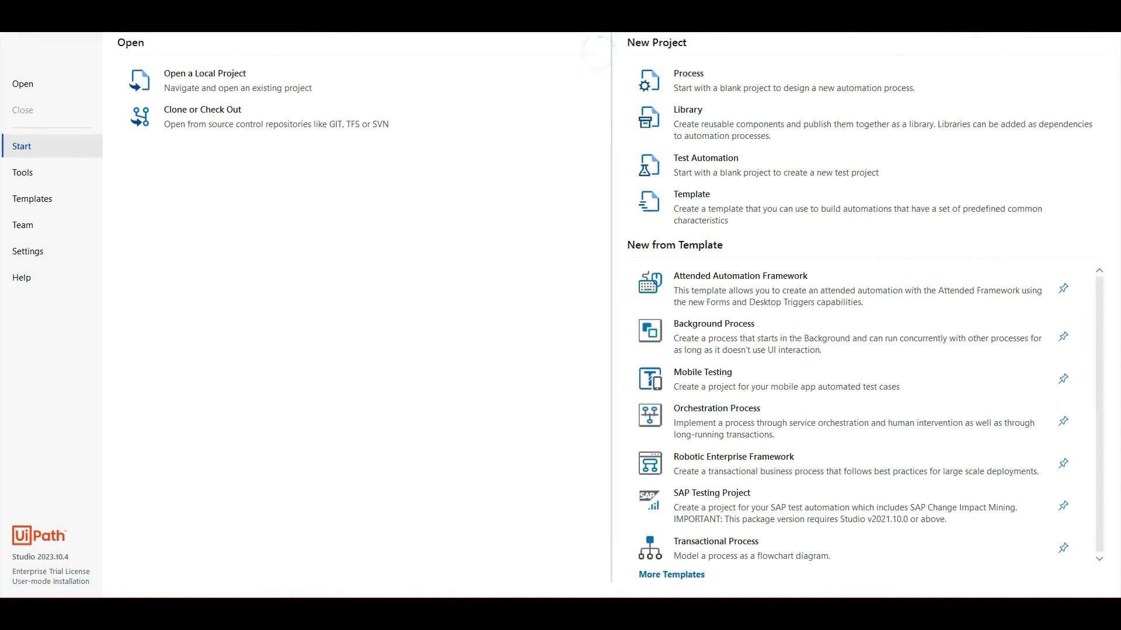
Step: Check Studio's signed-in account, close Studio, and search Start for 'control'
click(1023, 15)
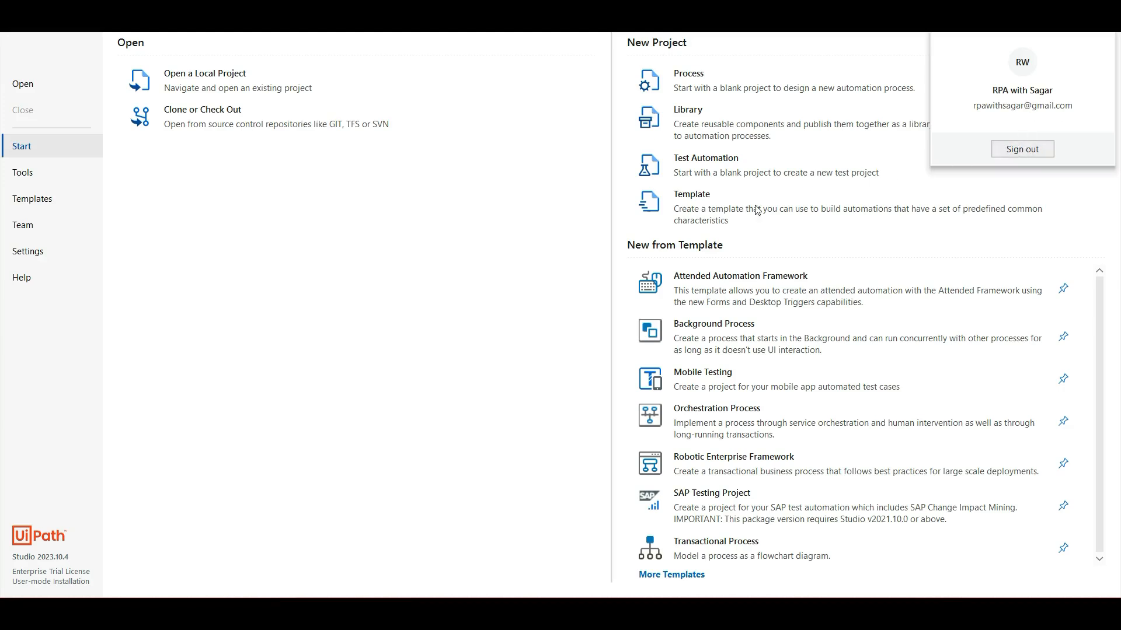
click(367, 245)
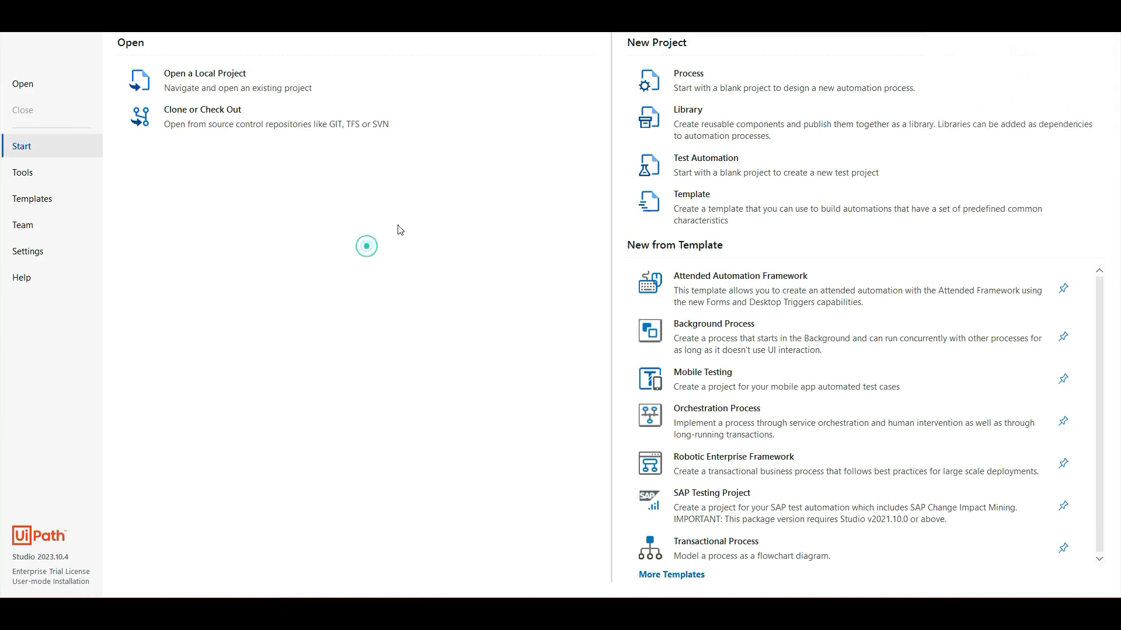
click(728, 91)
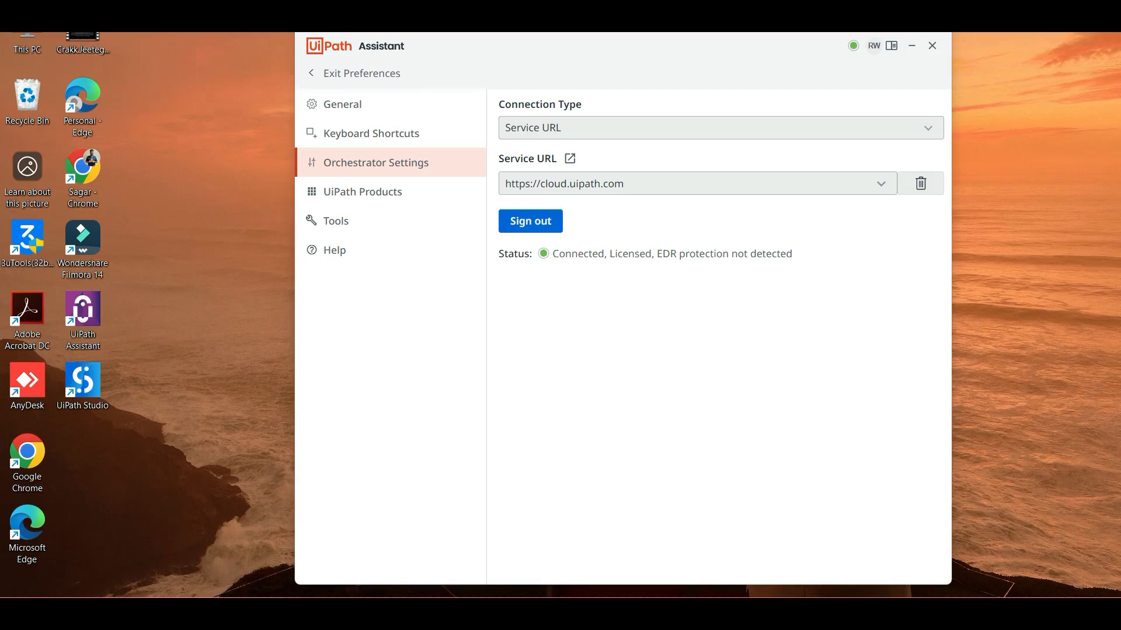
click(323, 613)
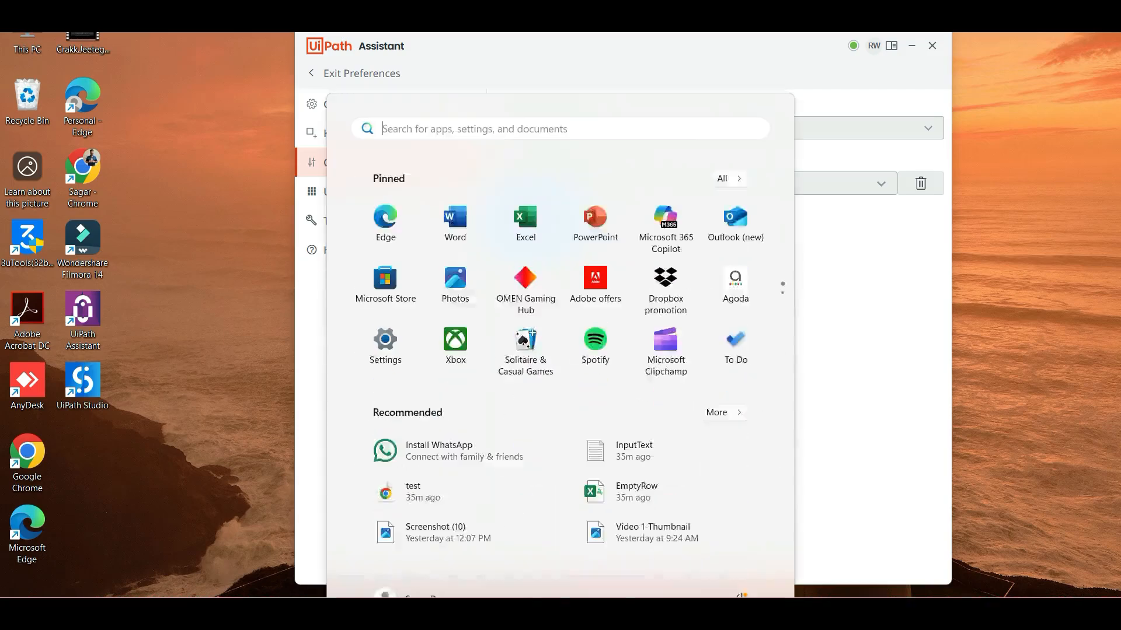
text(control)
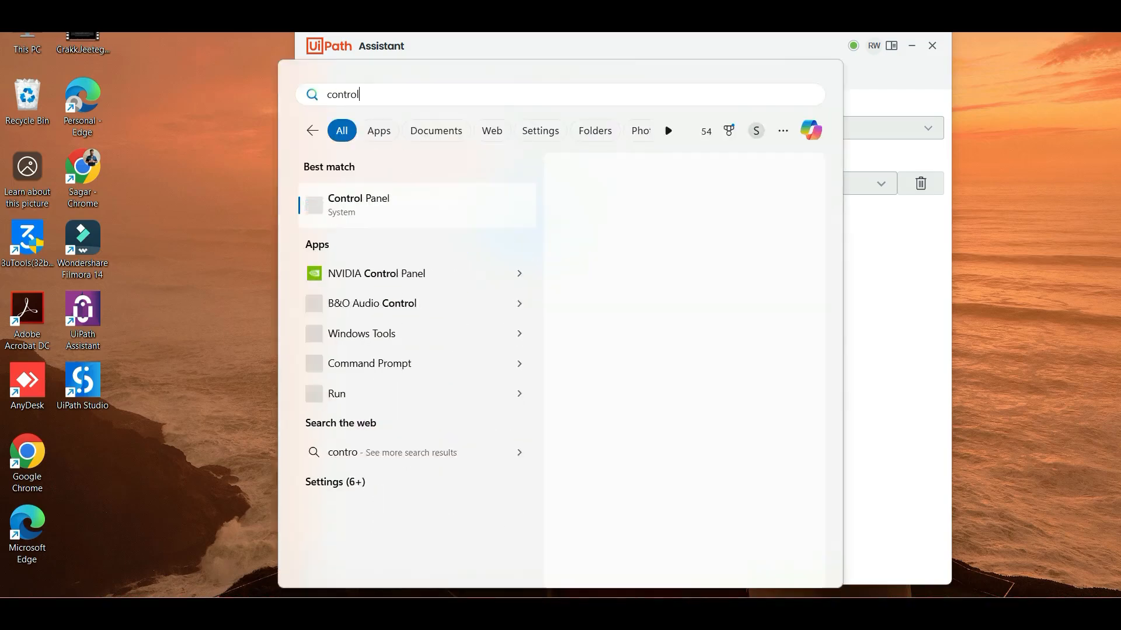
Step: Open Control Panel from the search results and go to its list of installed programs
click(360, 200)
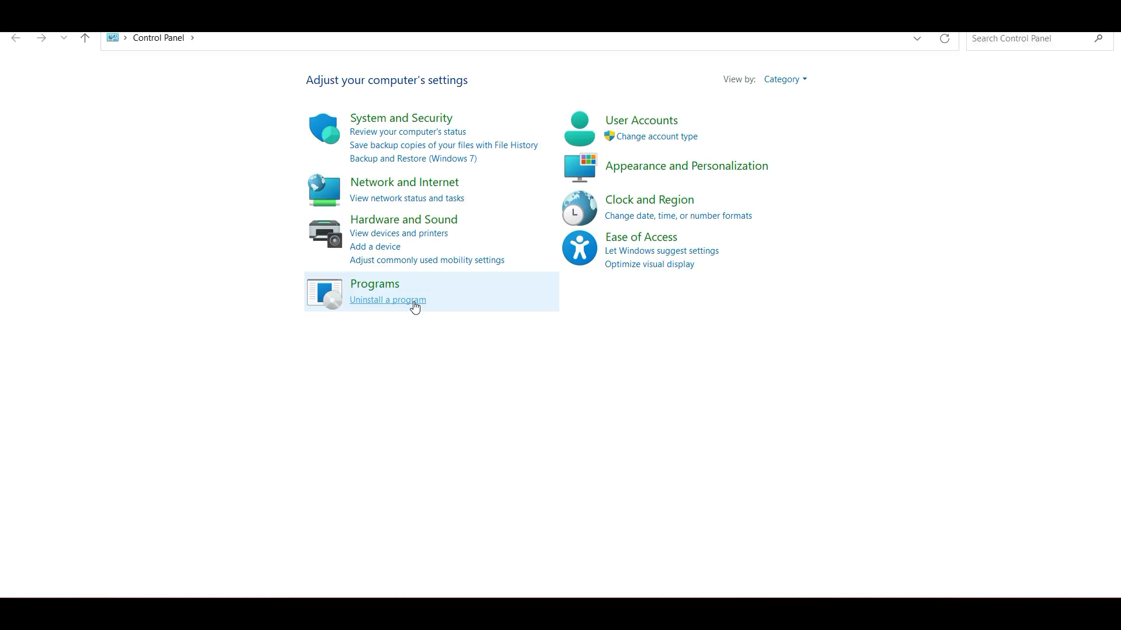
click(414, 303)
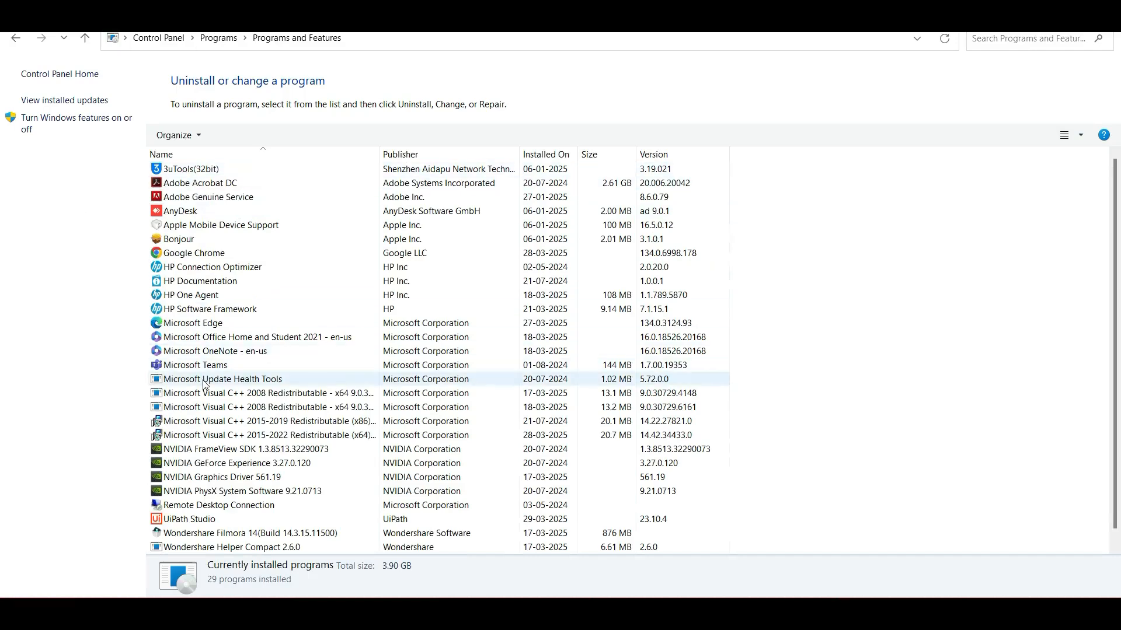
Step: Find UiPath Studio 23.10.4 among installed programs and choose Change from its context menu
scroll(203, 384, down, 1)
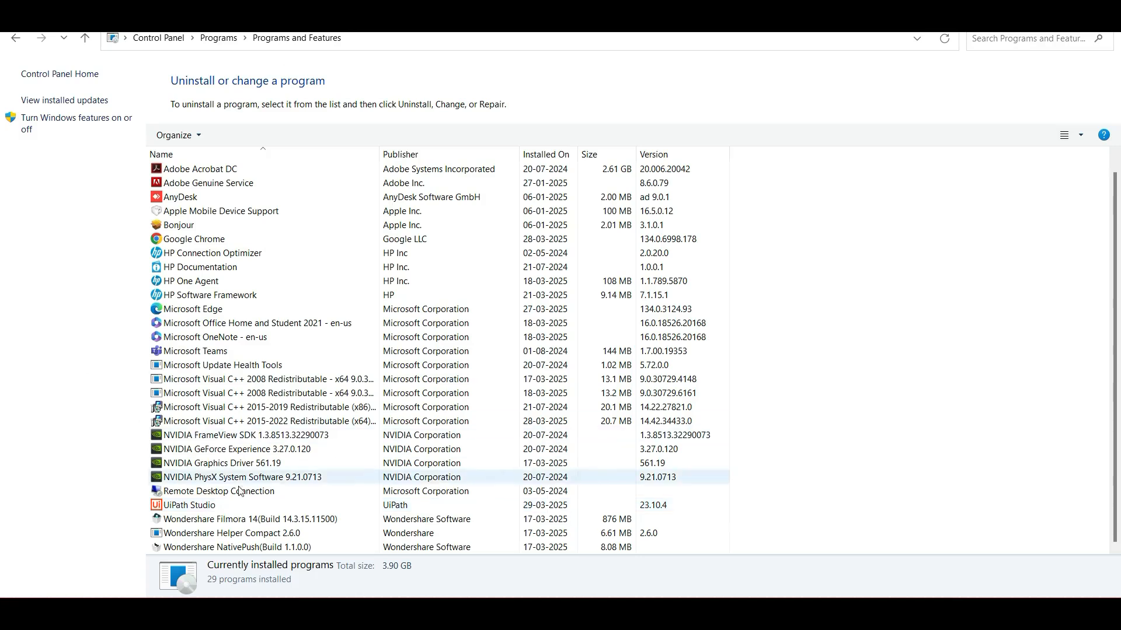
right_click(238, 505)
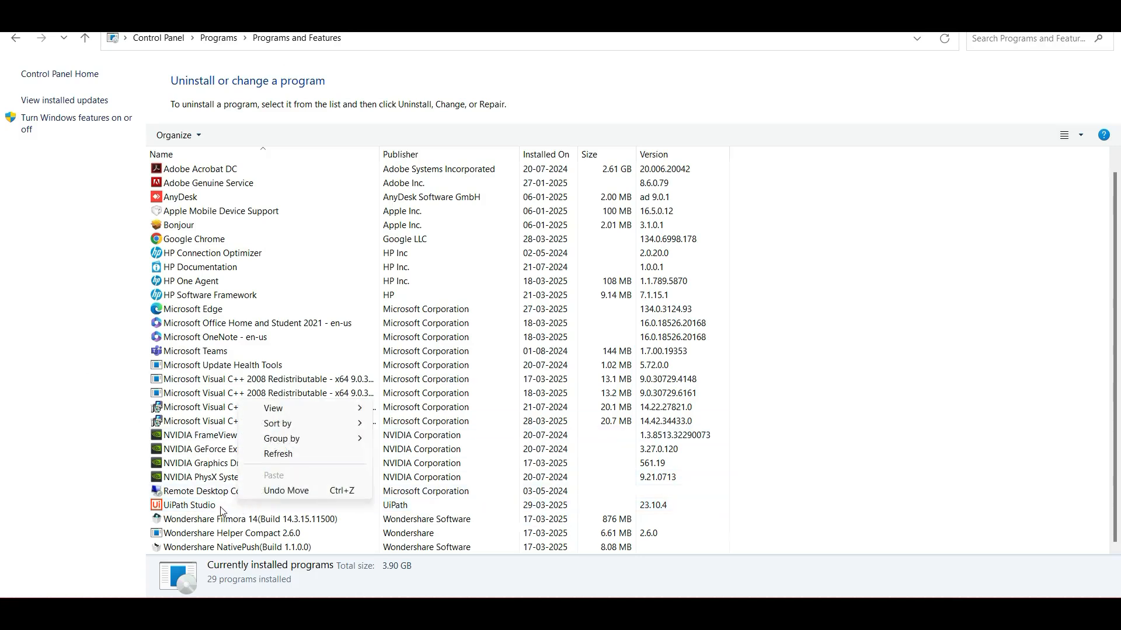
click(224, 507)
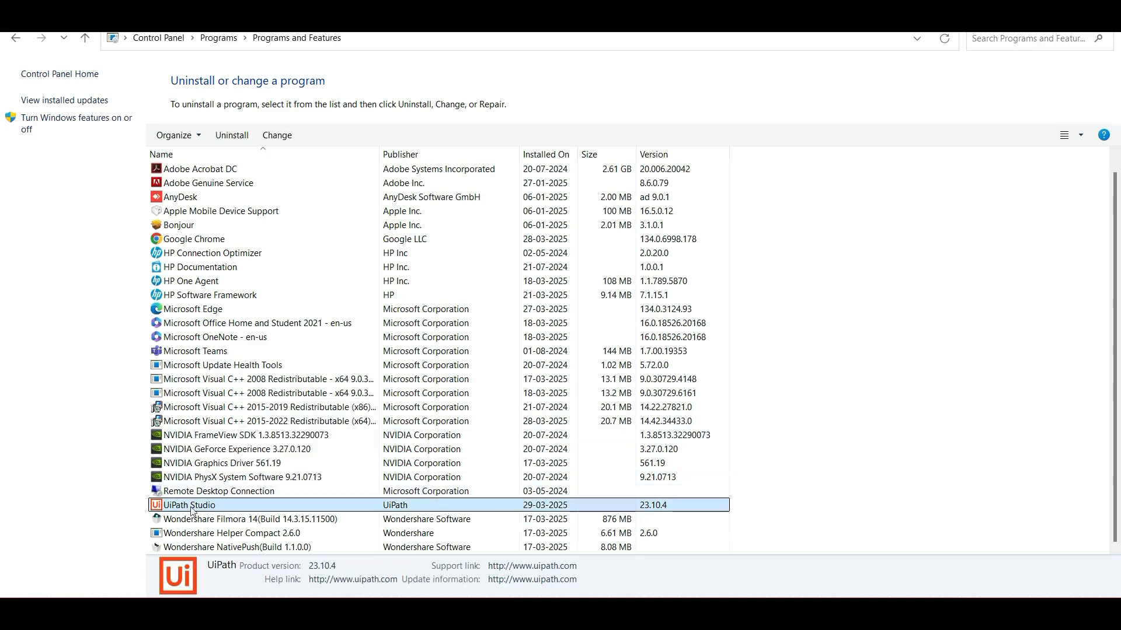
right_click(225, 506)
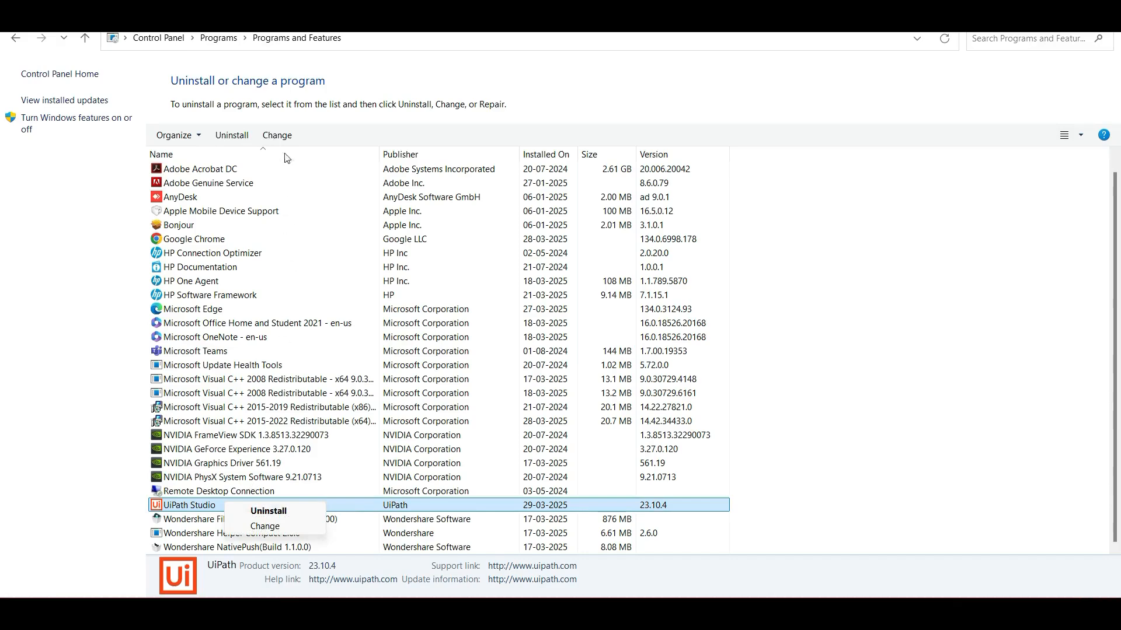
click(268, 527)
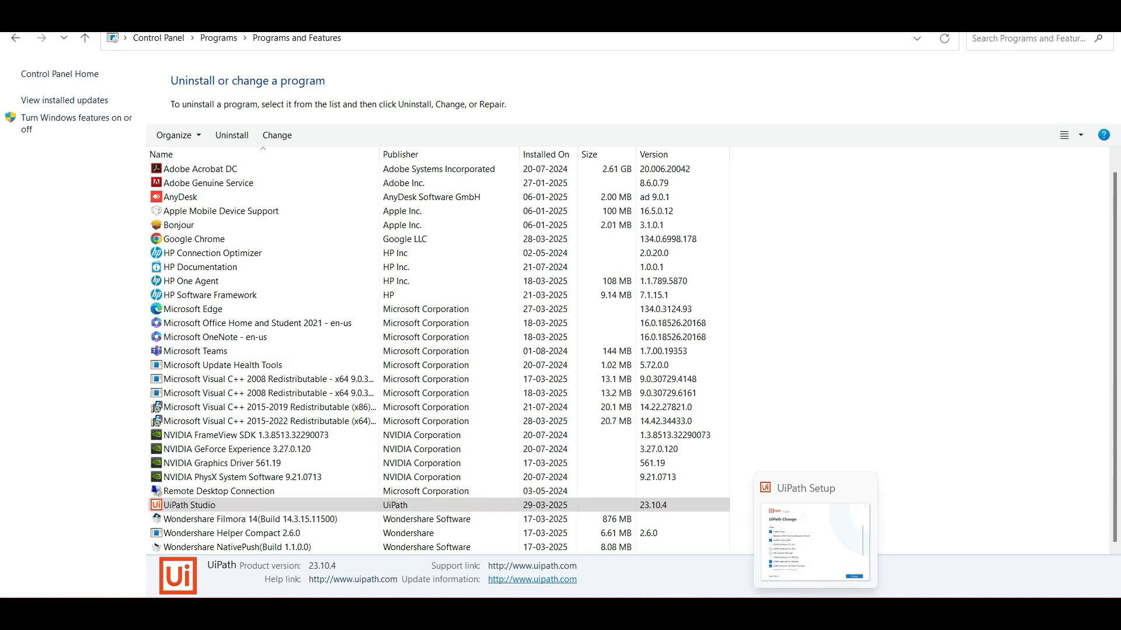
Step: Bring the UiPath Change window forward, nudge it left, and scroll its Tools and Options list
click(815, 612)
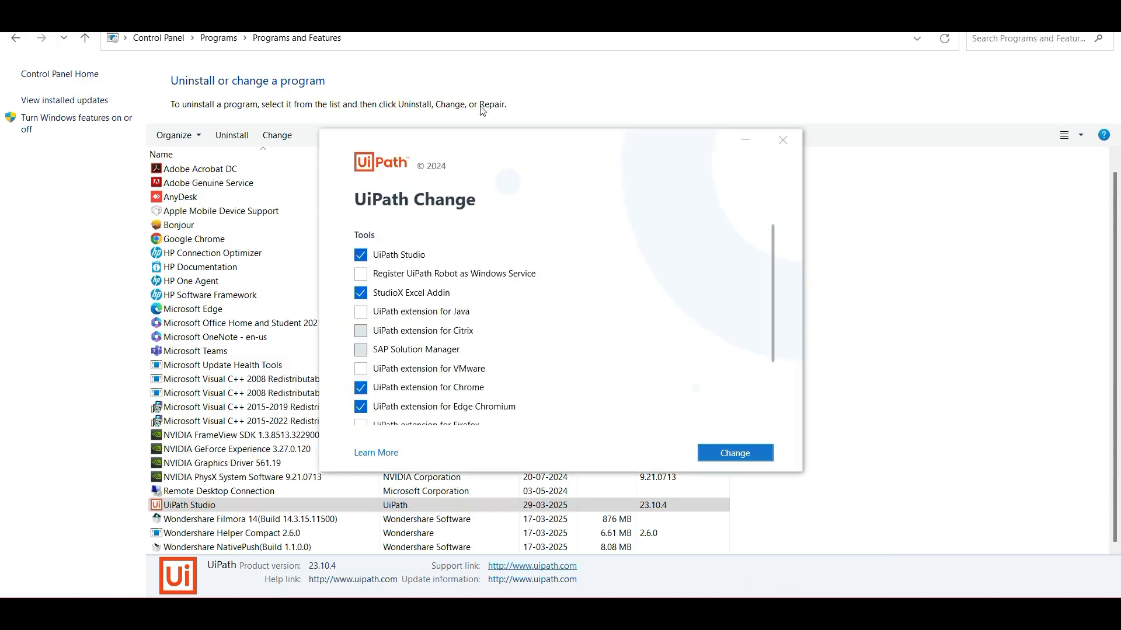
drag(477, 151, 455, 152)
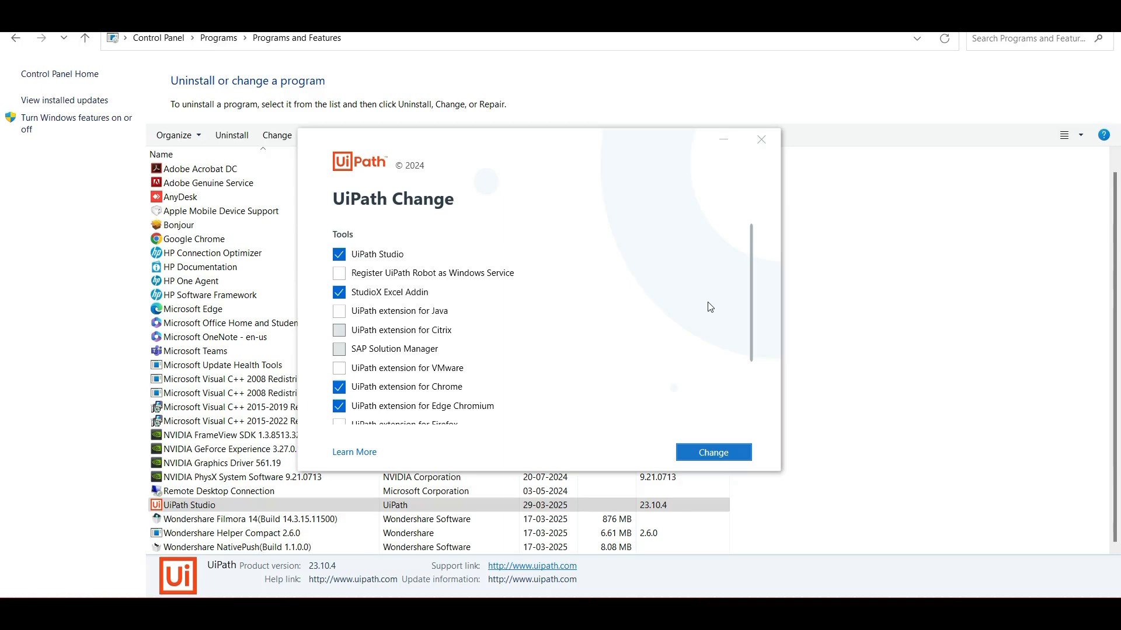
scroll(706, 327, down, 1)
scroll(706, 337, down, 2)
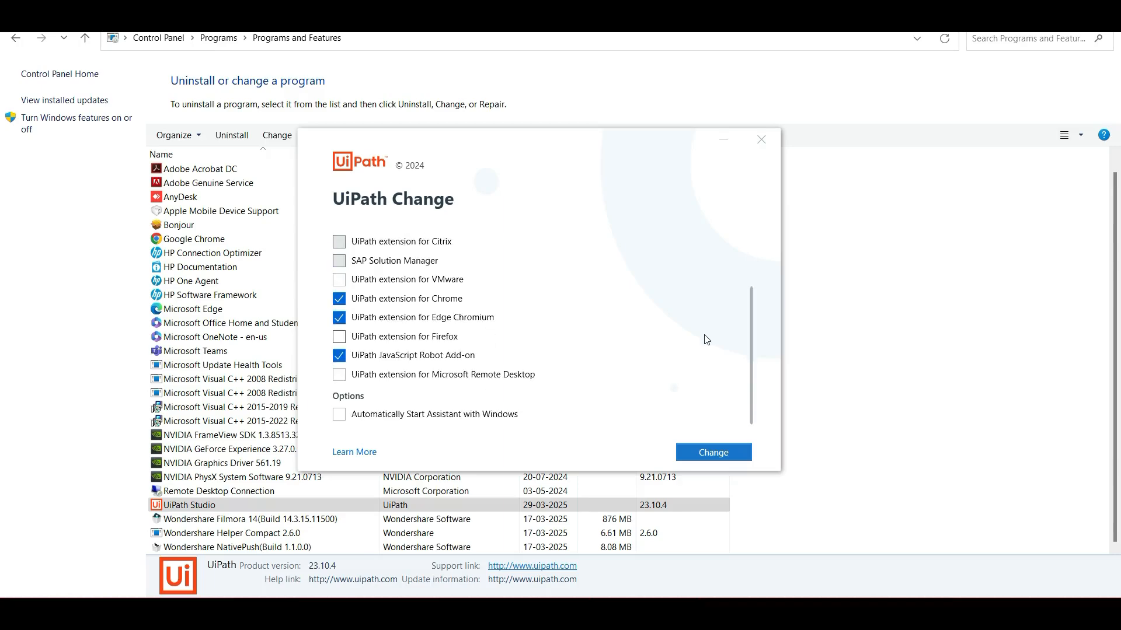
scroll(705, 339, up, 3)
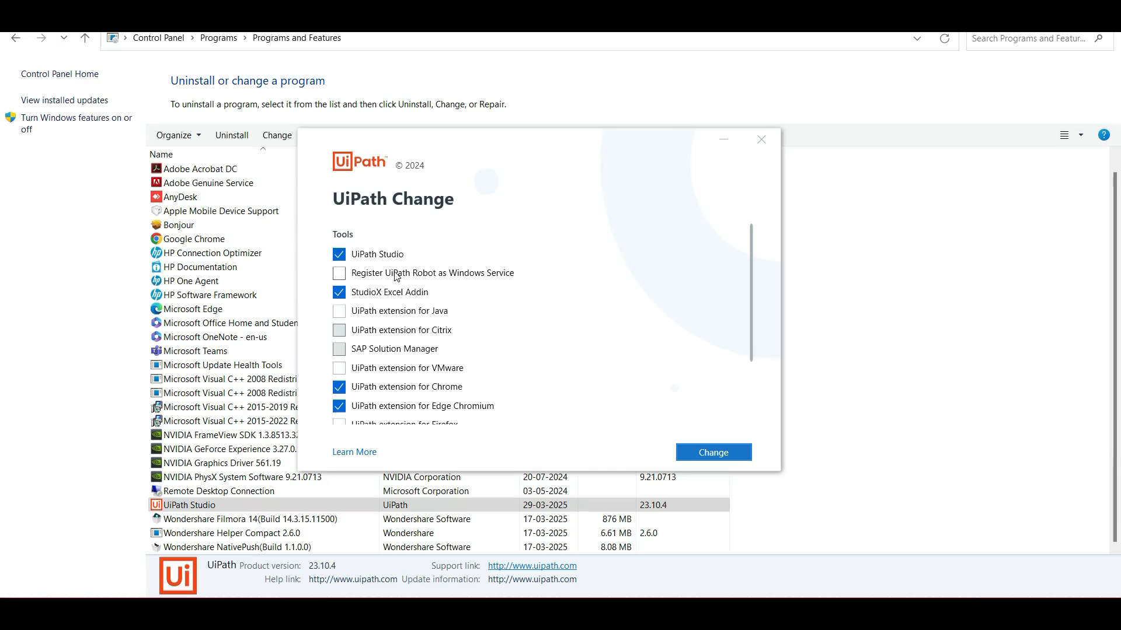
Step: Reinstall UiPath with the Robot registered as a Windows Service, then search Start for 'ui'
click(395, 274)
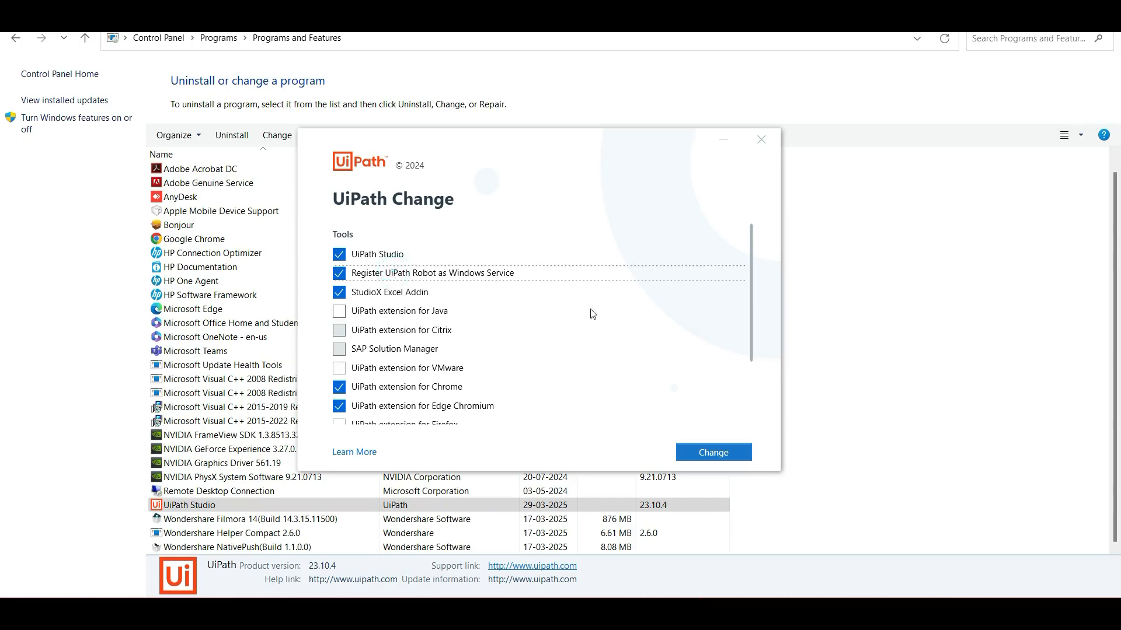
click(702, 453)
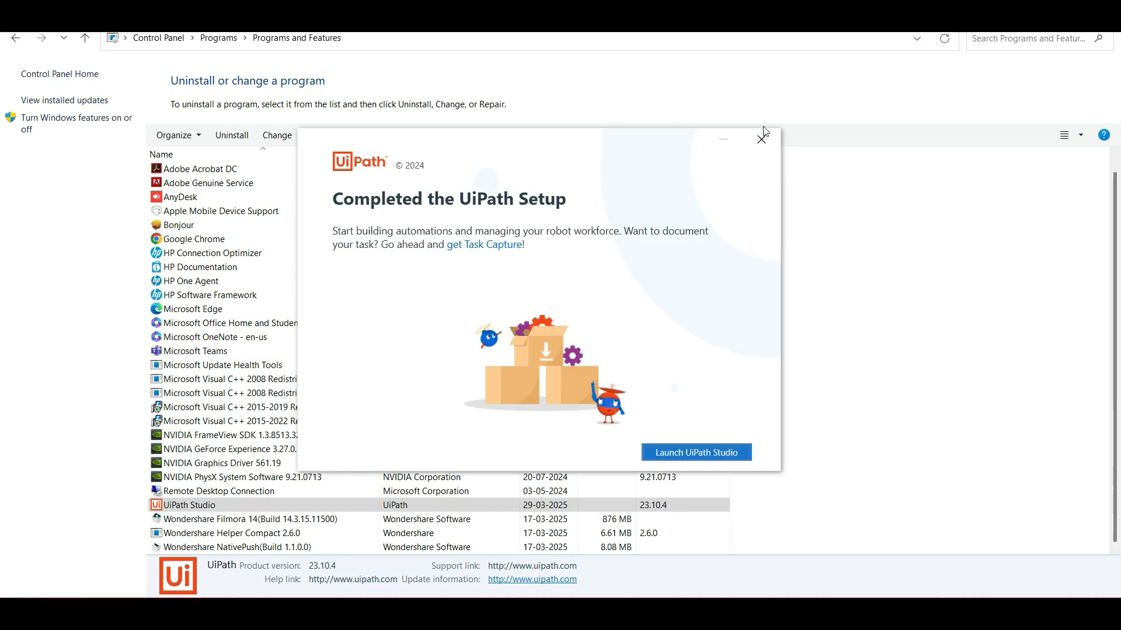
click(761, 140)
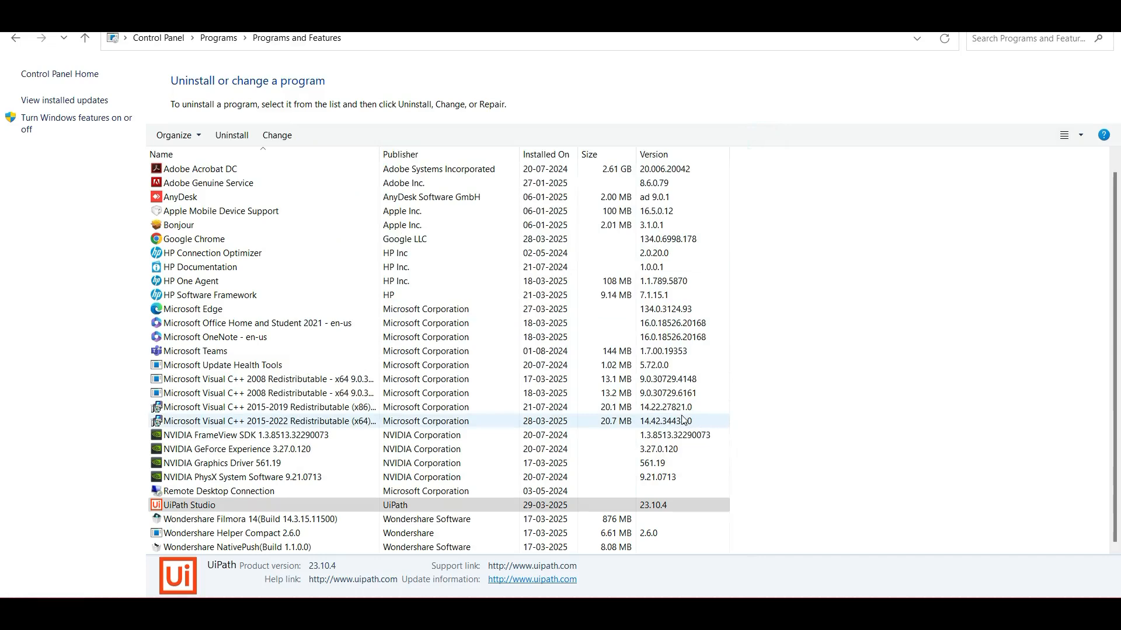
key(super)
text(ui)
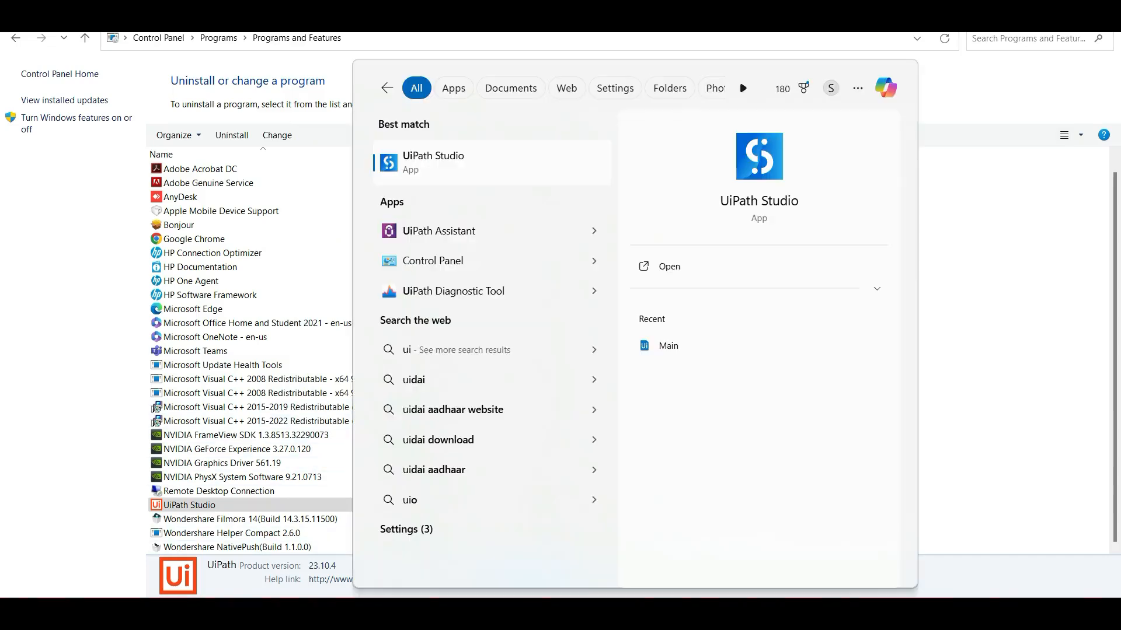
Step: Launch UiPath Assistant, exit its welcome tour, and open Preferences from the account menu
click(445, 231)
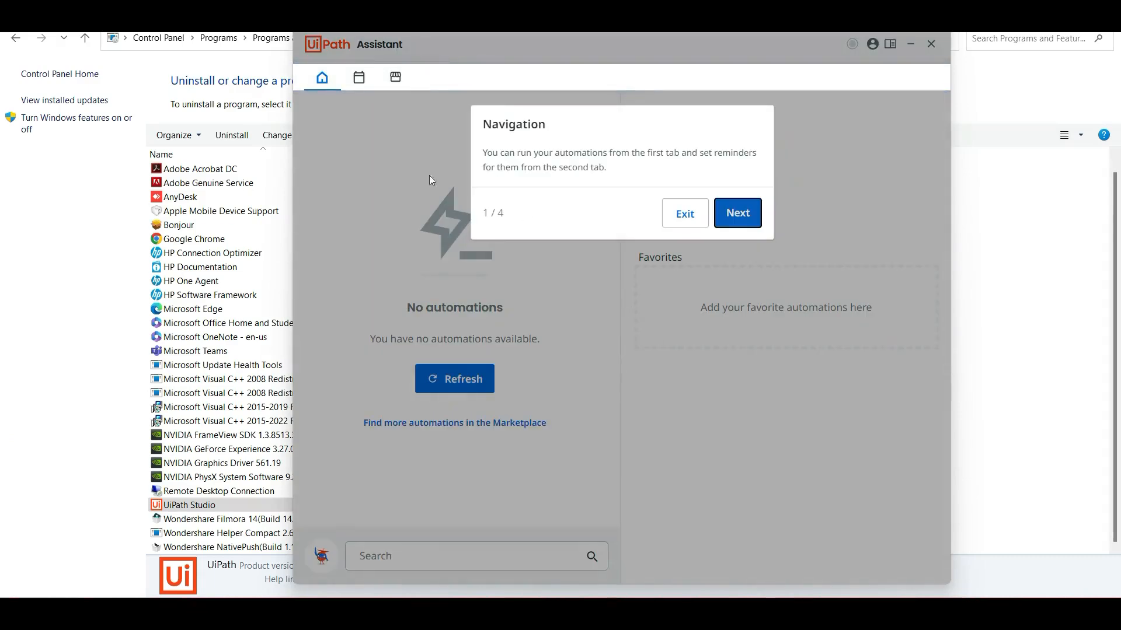
click(689, 219)
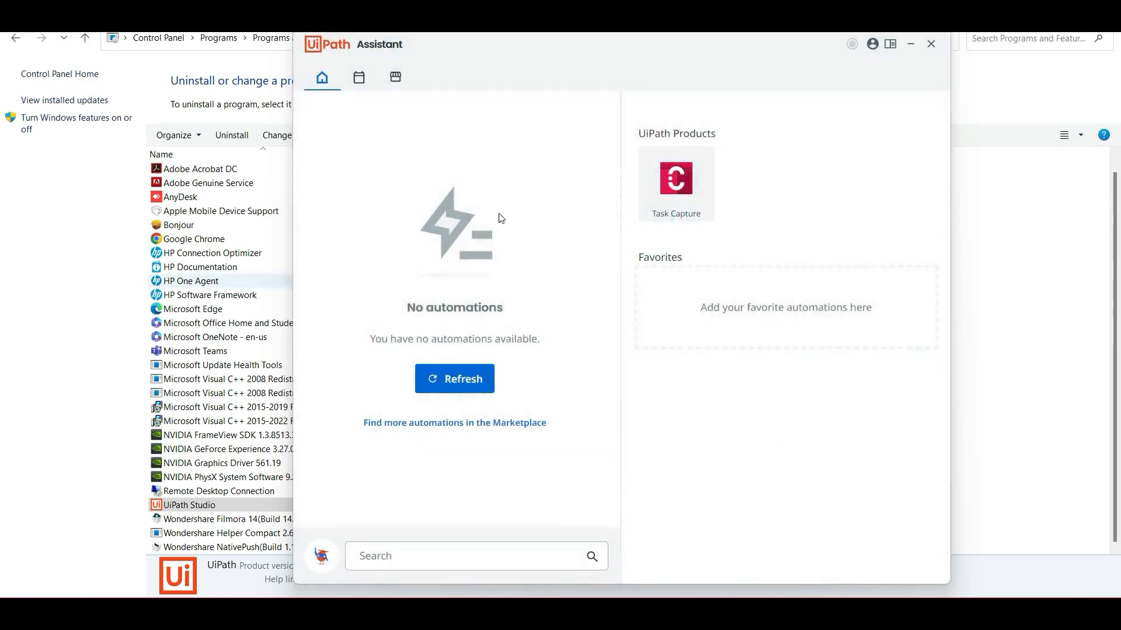
click(875, 46)
click(888, 66)
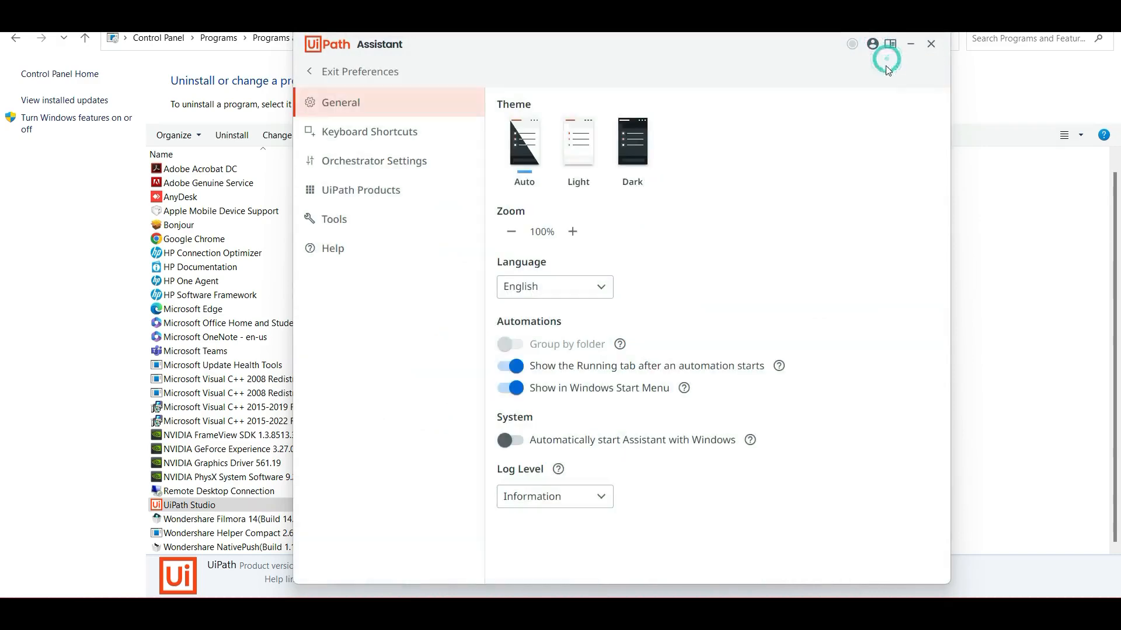
Step: Switch the Orchestrator connection type from Client ID to Machine Key and select the machine name
click(370, 167)
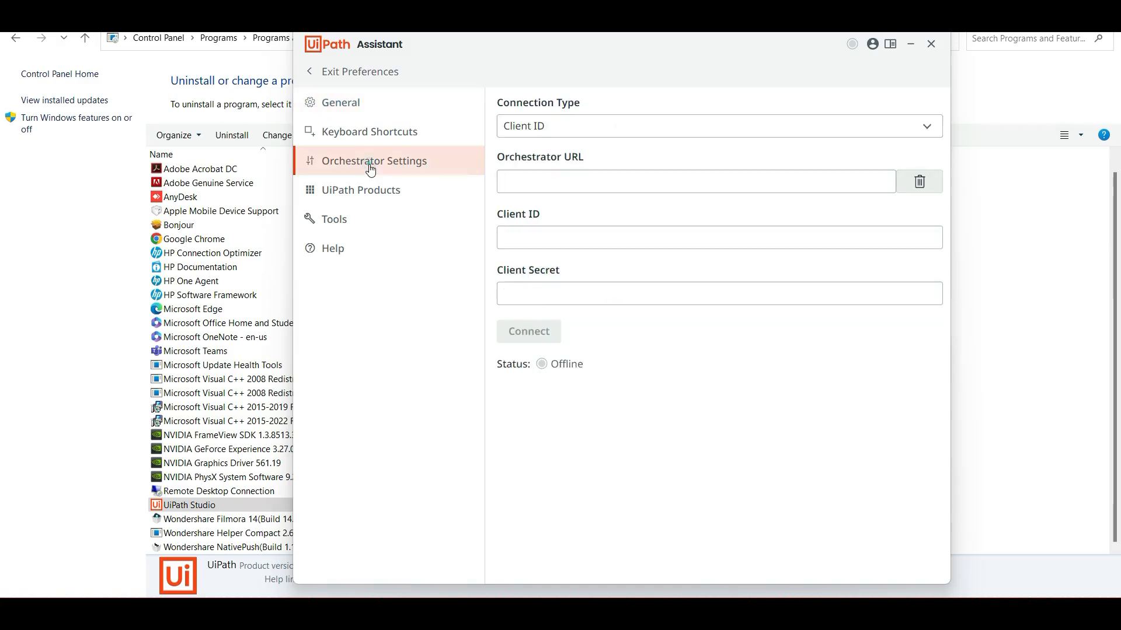
click(615, 139)
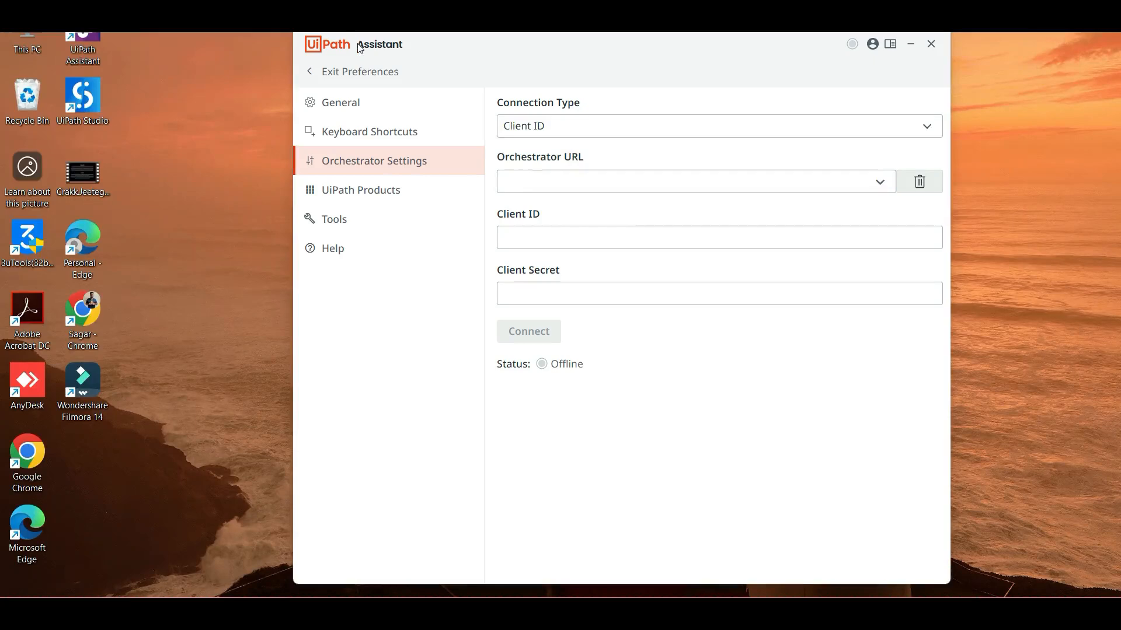
click(599, 130)
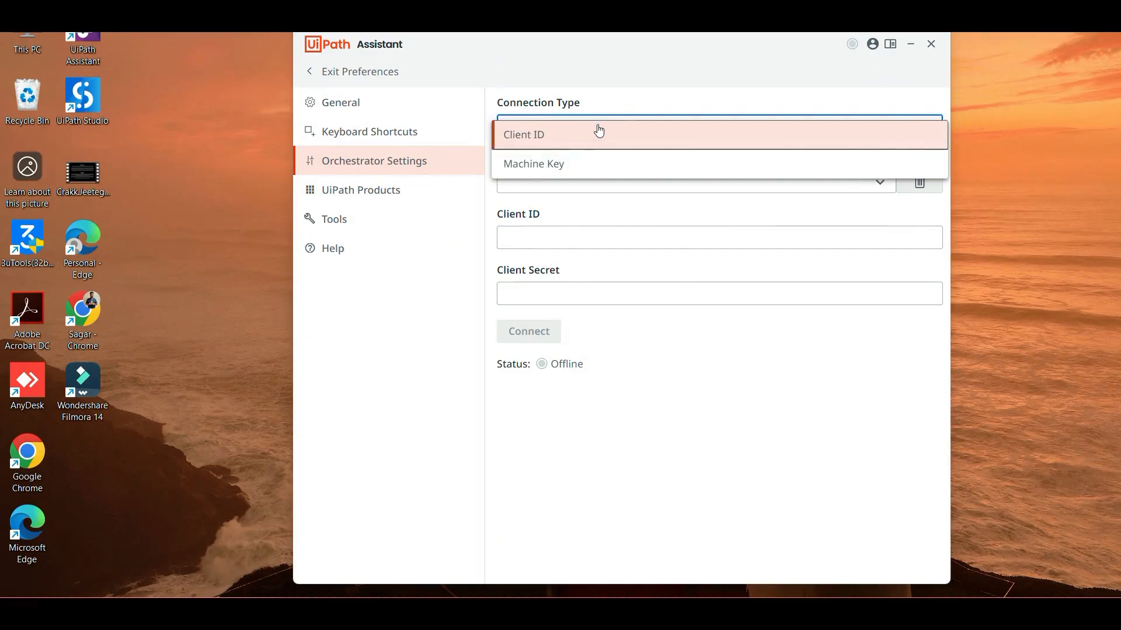
click(531, 166)
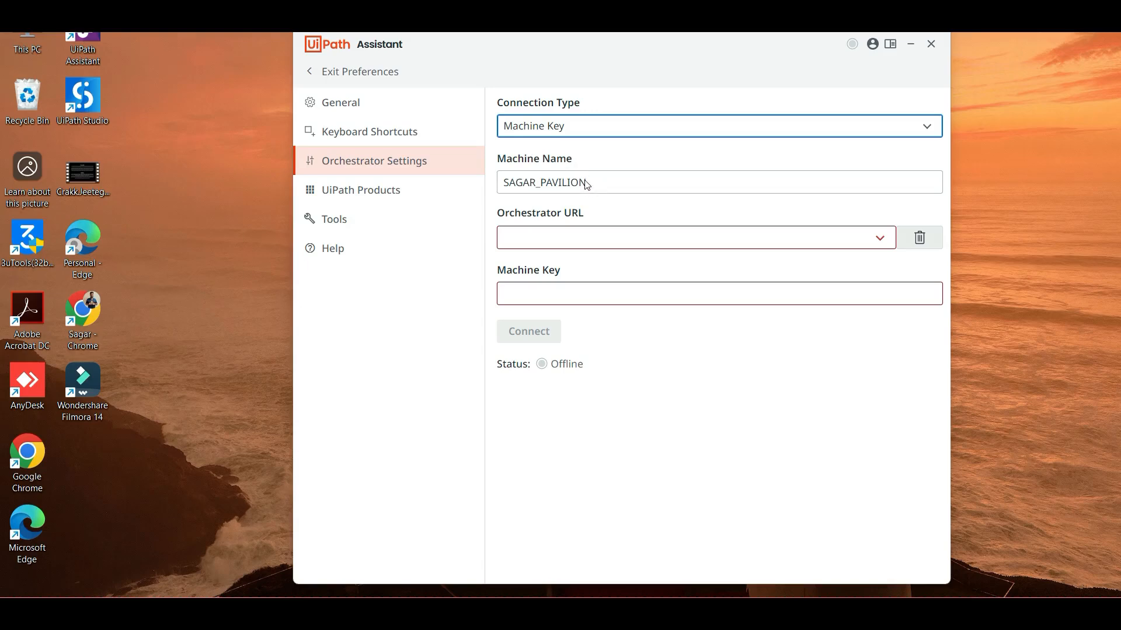
drag(599, 180, 506, 186)
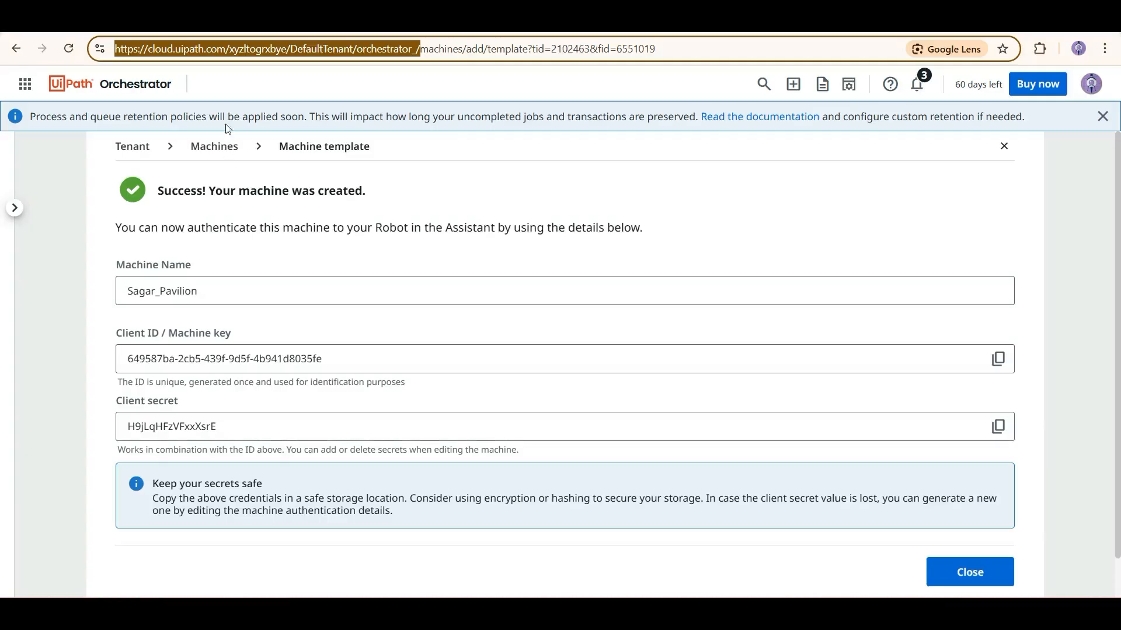
Step: Select the Orchestrator base URL in Chrome's address bar on the new machine's page
click(61, 264)
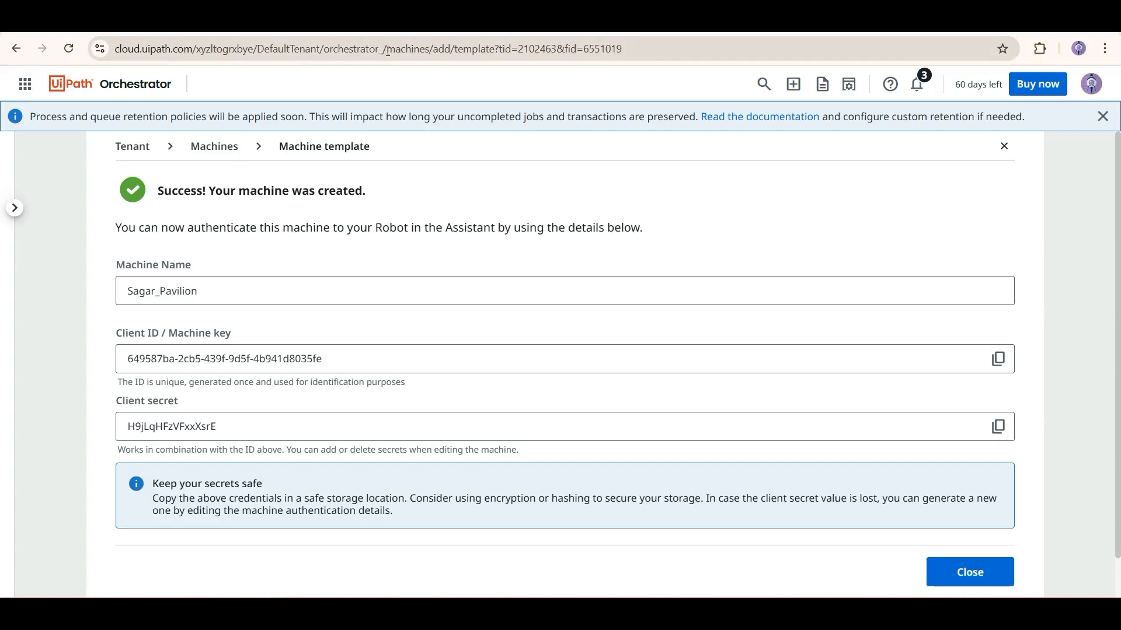
drag(386, 49, 107, 46)
key(ctrl+c)
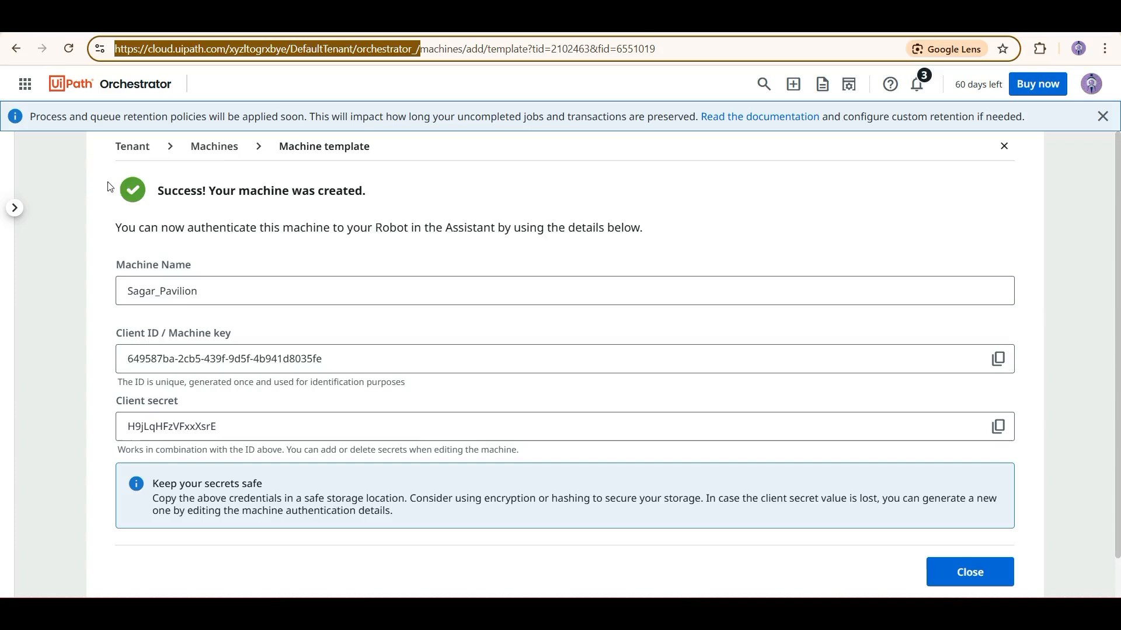
Step: Paste the Orchestrator URL into the Assistant's Orchestrator URL field
key(alt+Tab)
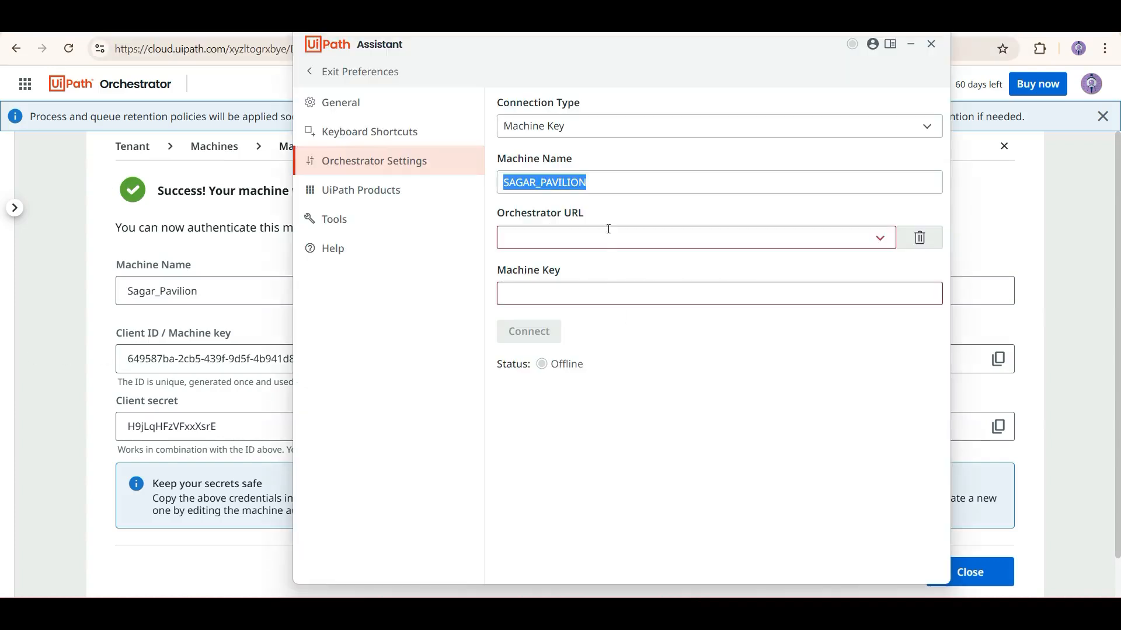
click(605, 238)
key(ctrl+v)
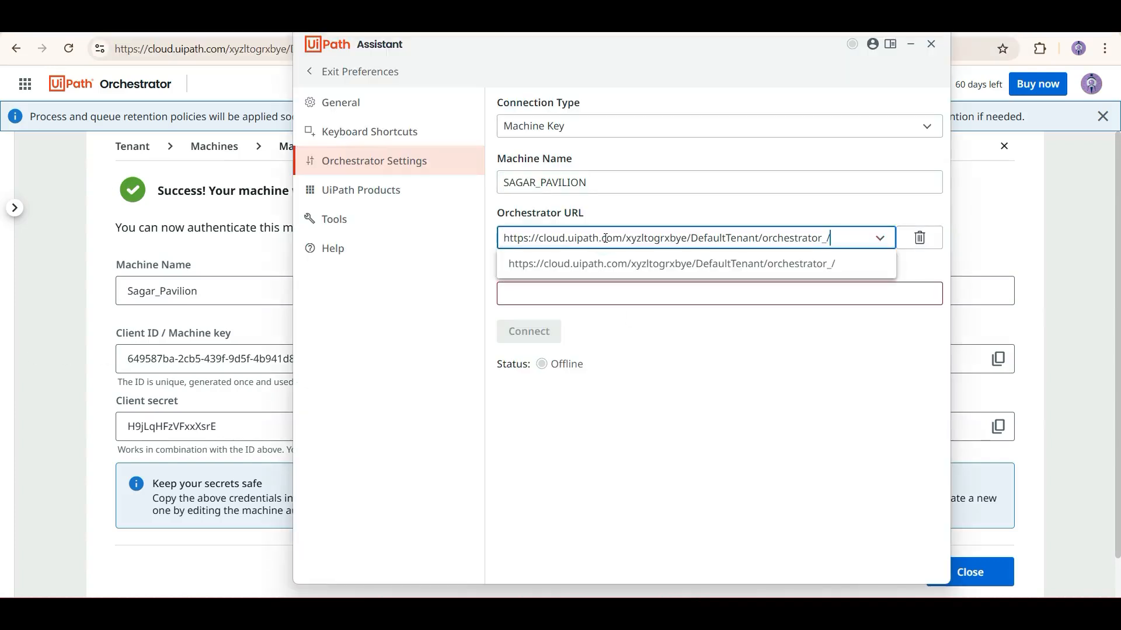
Step: Copy the machine's Client ID from Orchestrator into Machine Key and connect the robot
key(alt+Tab)
click(47, 363)
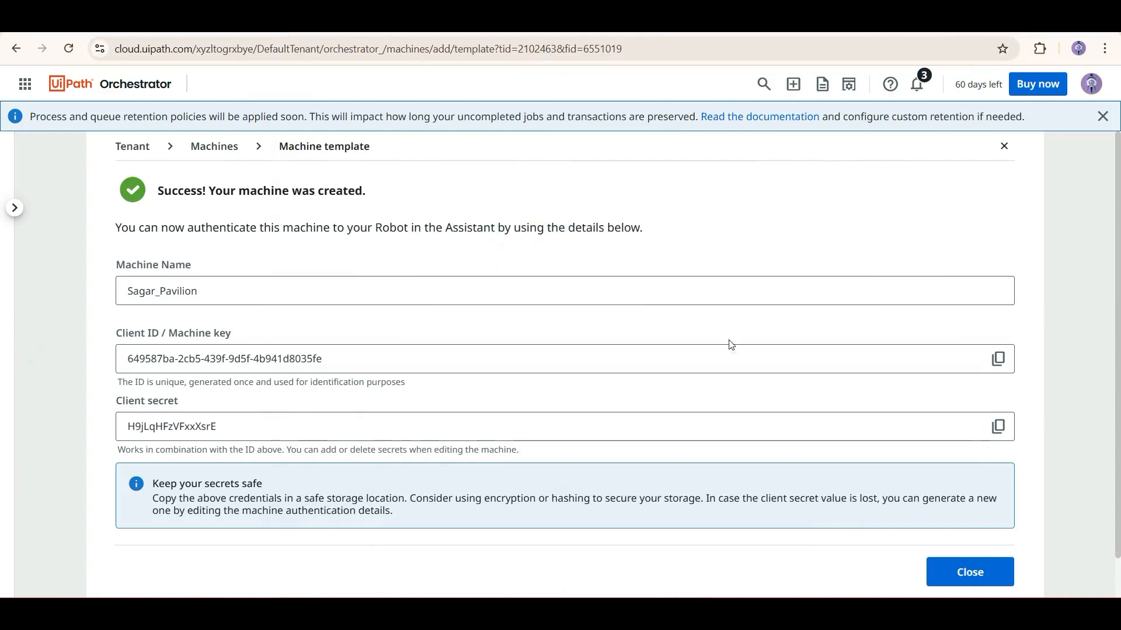
click(998, 359)
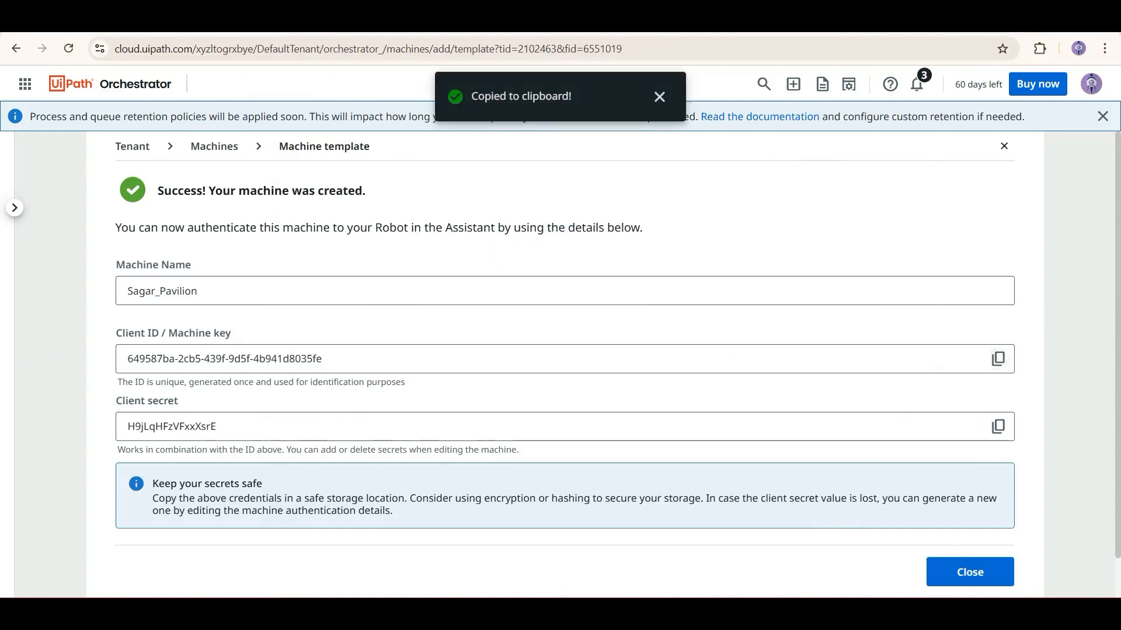
key(alt+Tab)
click(625, 292)
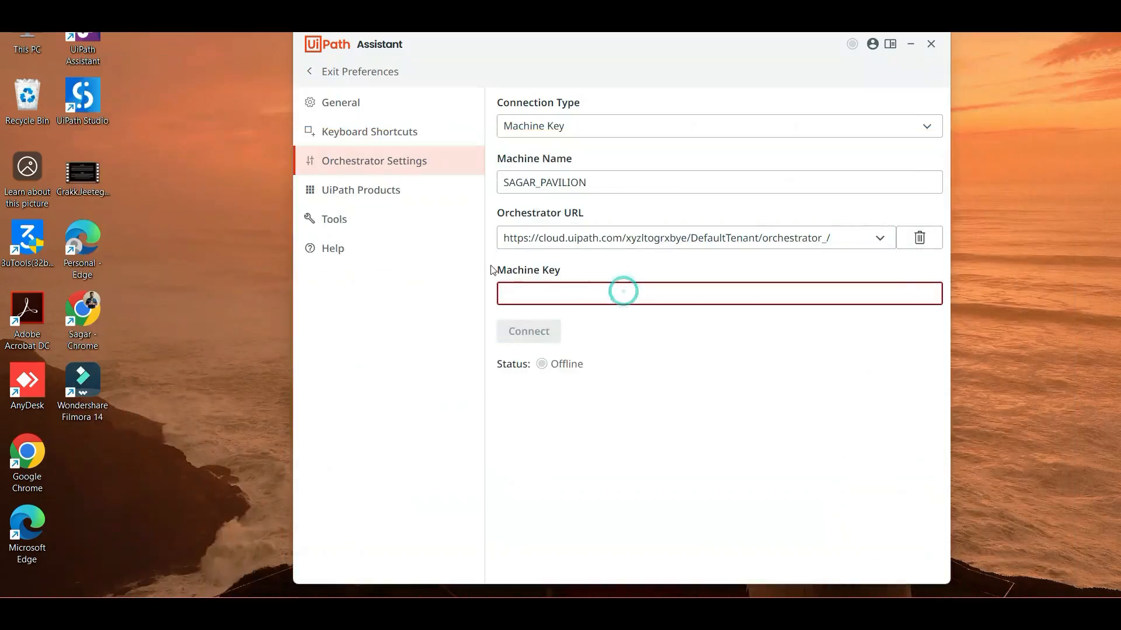
key(ctrl+v)
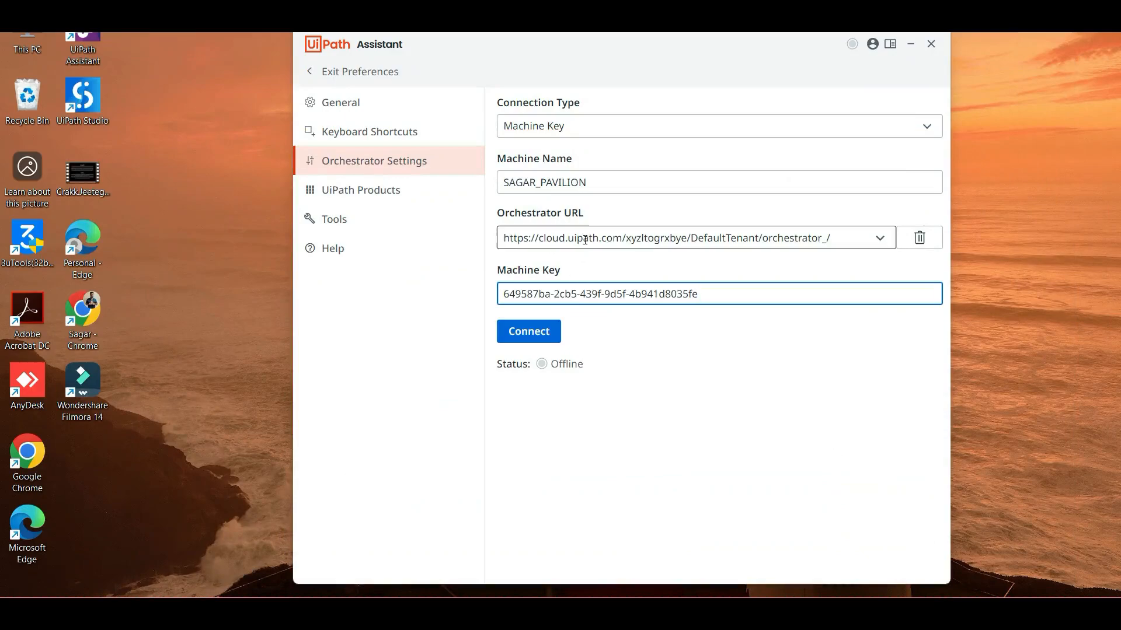
click(538, 338)
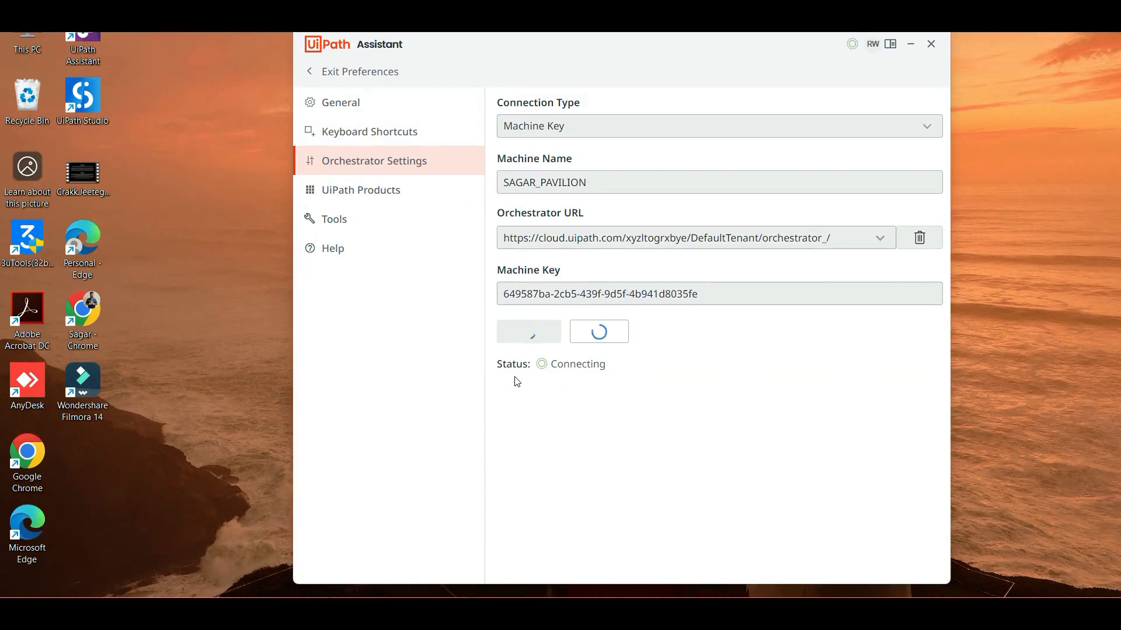
mouse_move(602, 371)
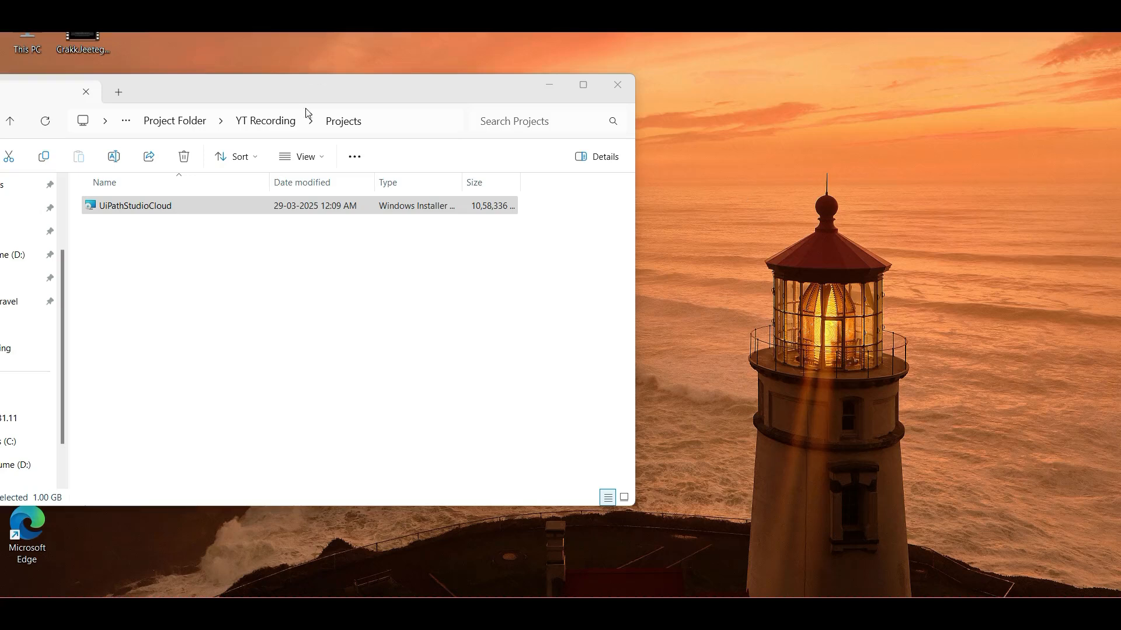
Step: Run the UiPathStudioCloud installer from the Projects folder
click(165, 214)
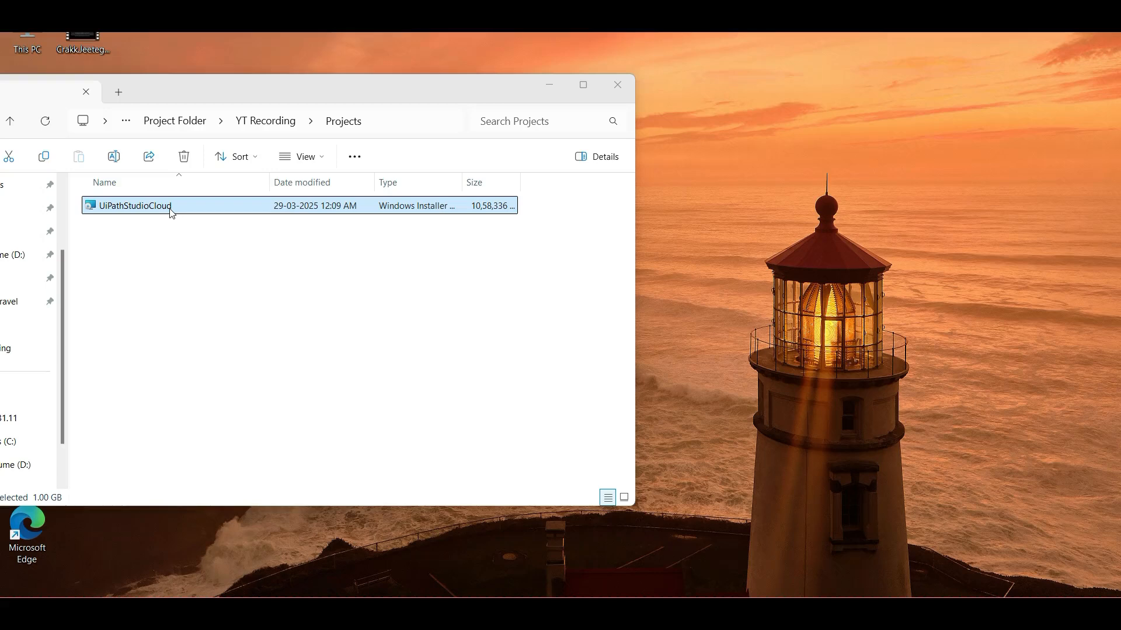
double_click(170, 208)
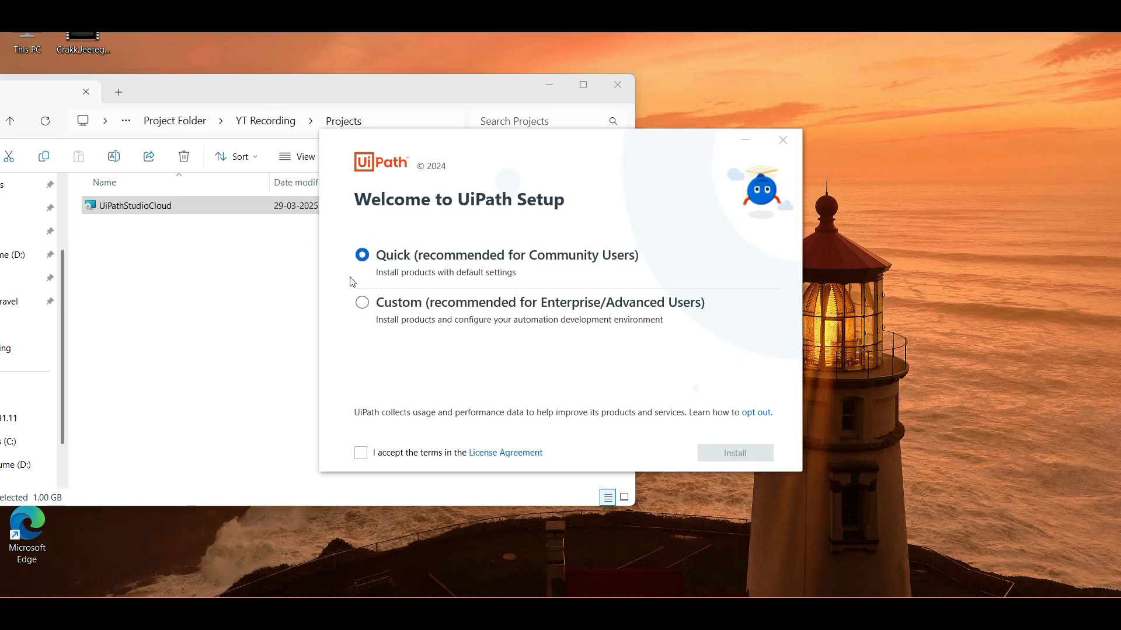
Step: Choose Custom installation, accept the license terms, and continue to Configure
click(547, 87)
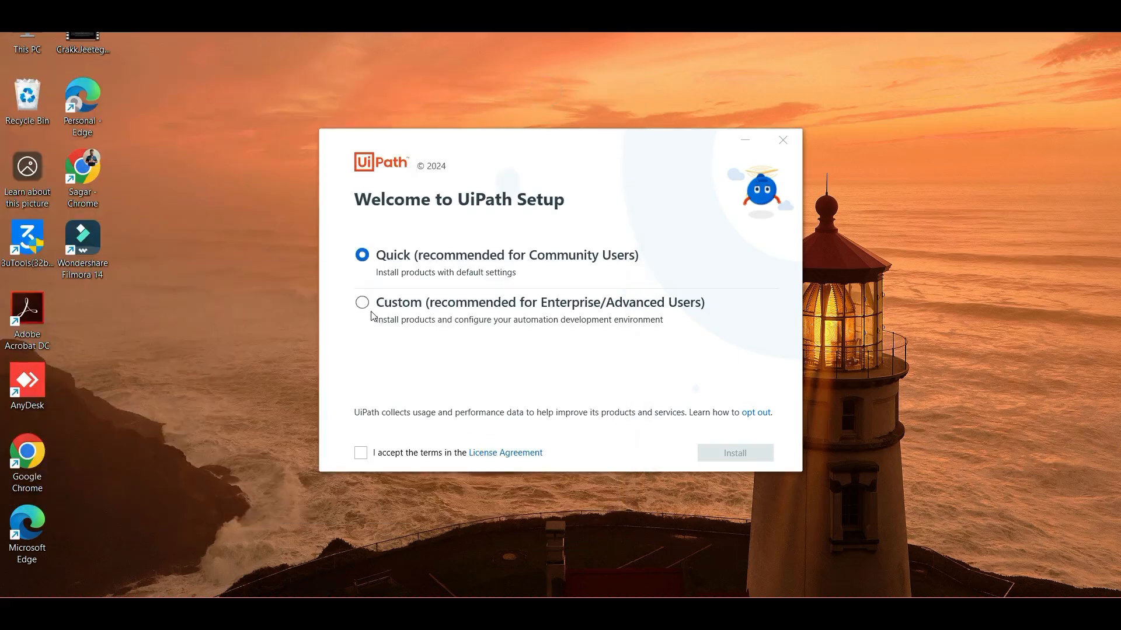
click(362, 303)
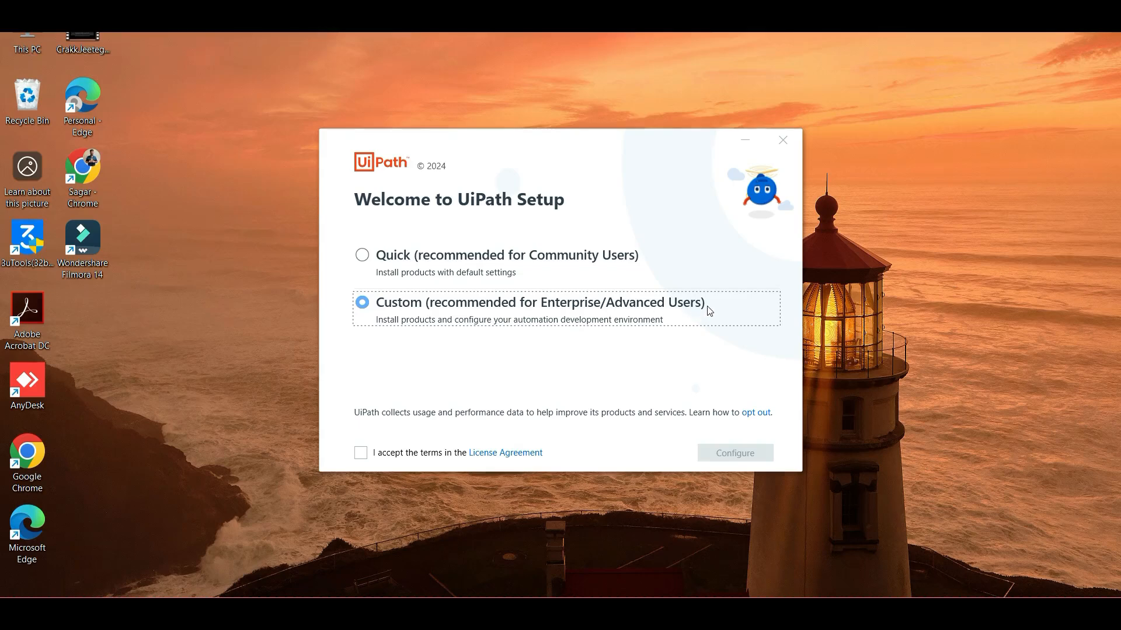
click(361, 455)
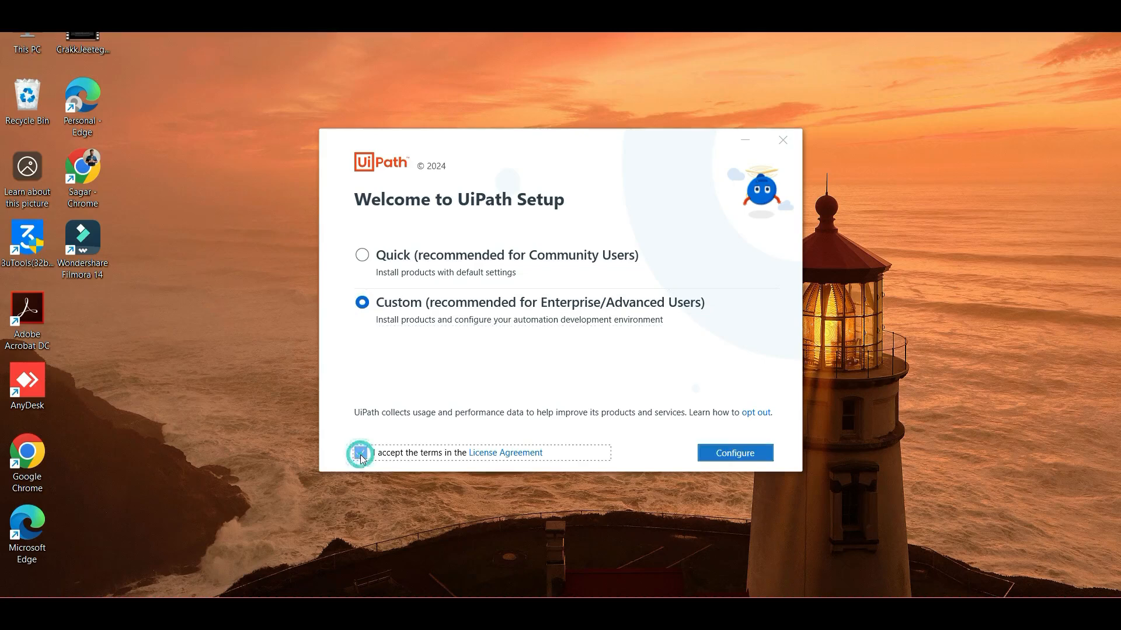
click(736, 454)
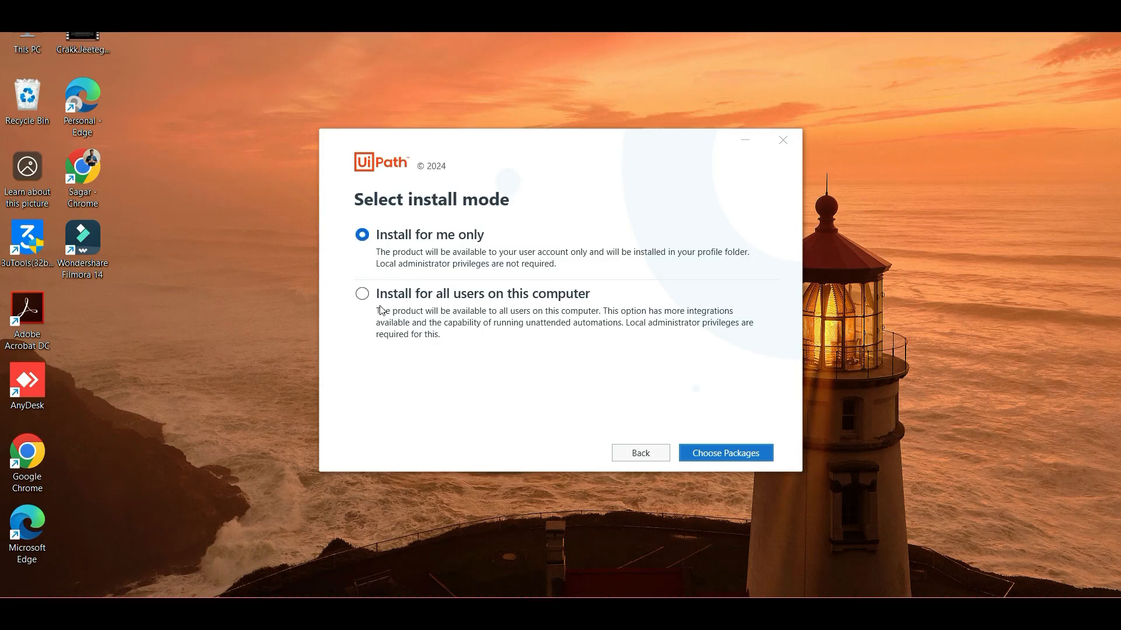
Step: Install for all users, pick the Unattended Robot package, and open its Advanced Settings
click(363, 297)
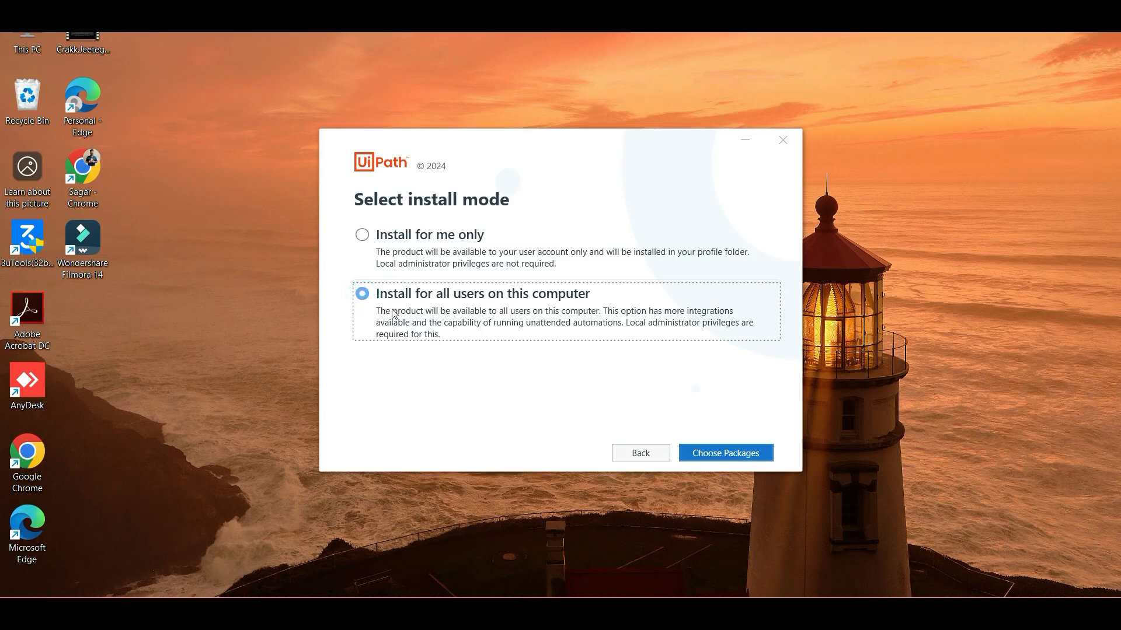
click(703, 452)
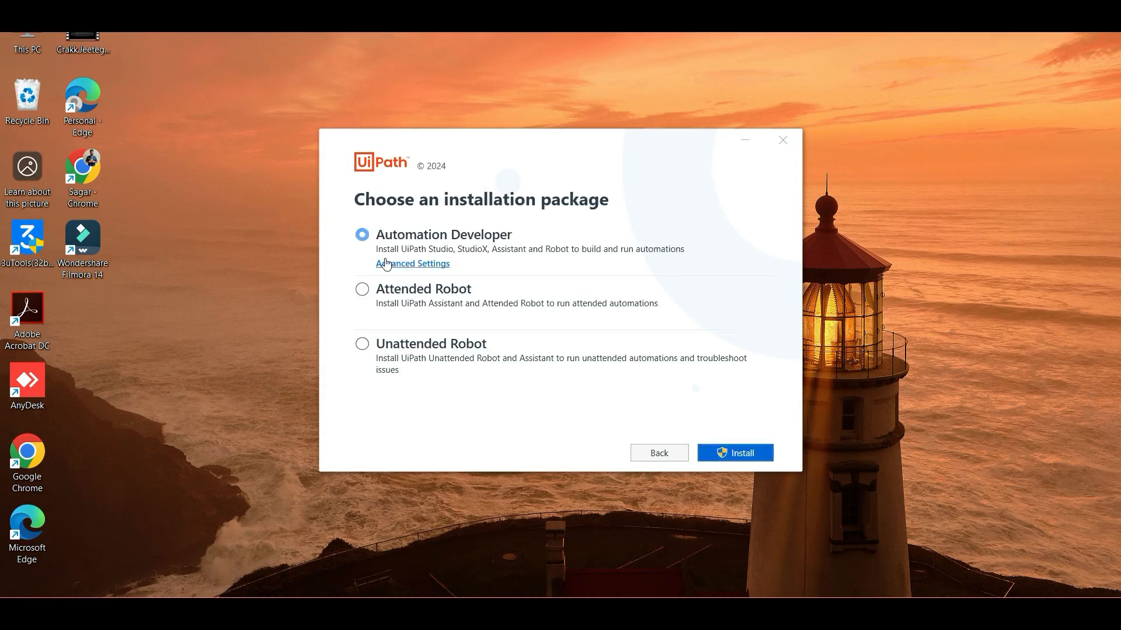
click(360, 347)
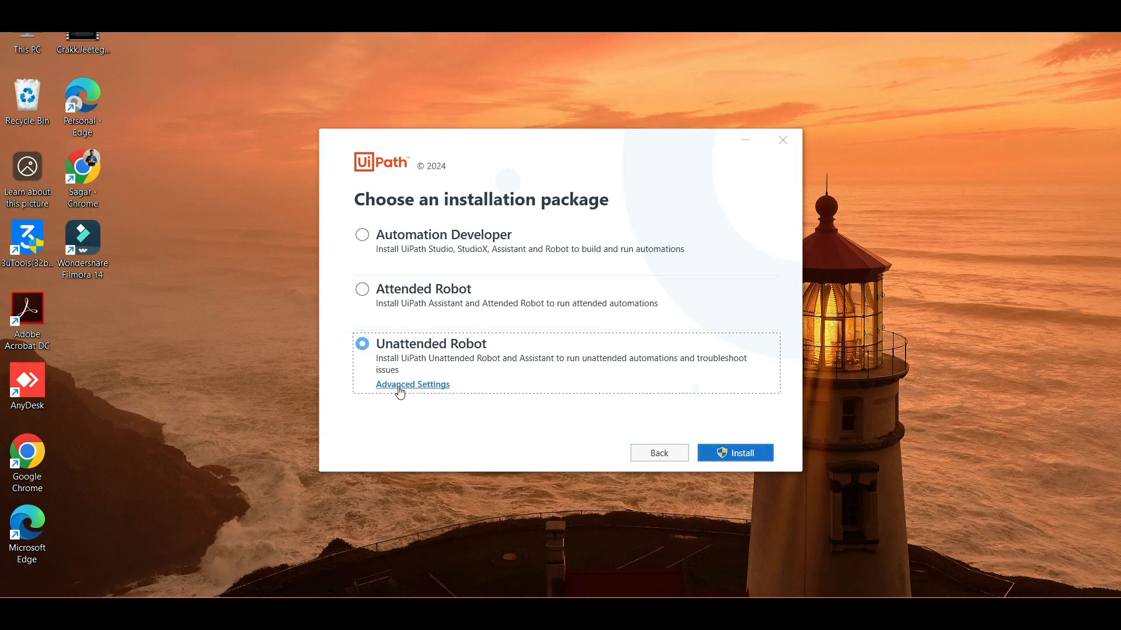
click(425, 386)
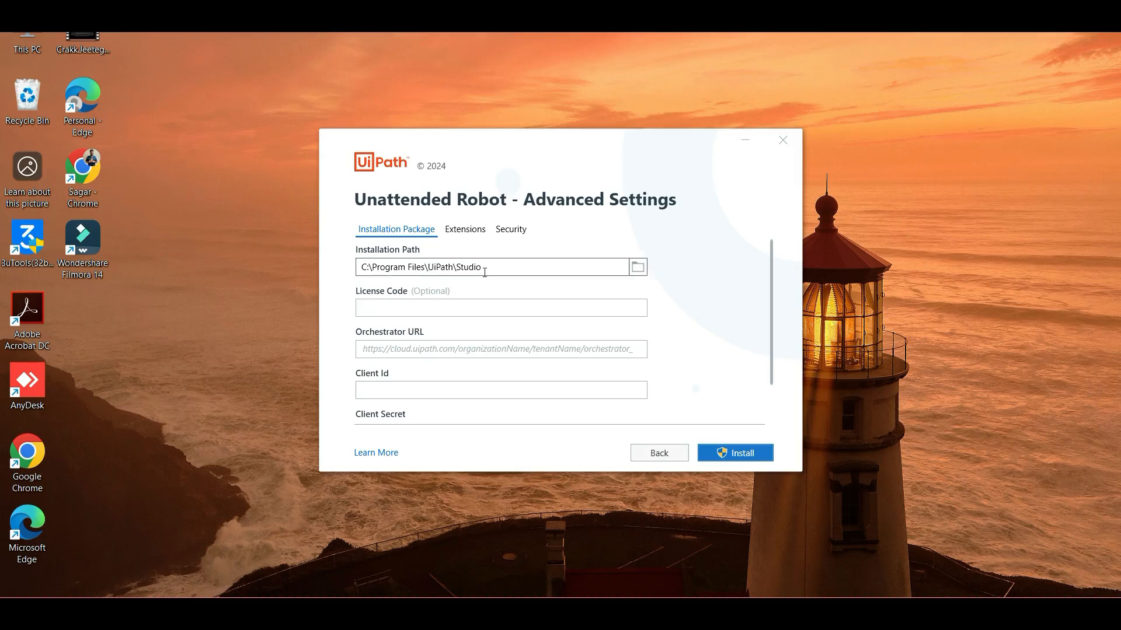
Step: Add UiPath Studio to the install, review the Extensions and Security tabs, then start installing
scroll(476, 330, down, 2)
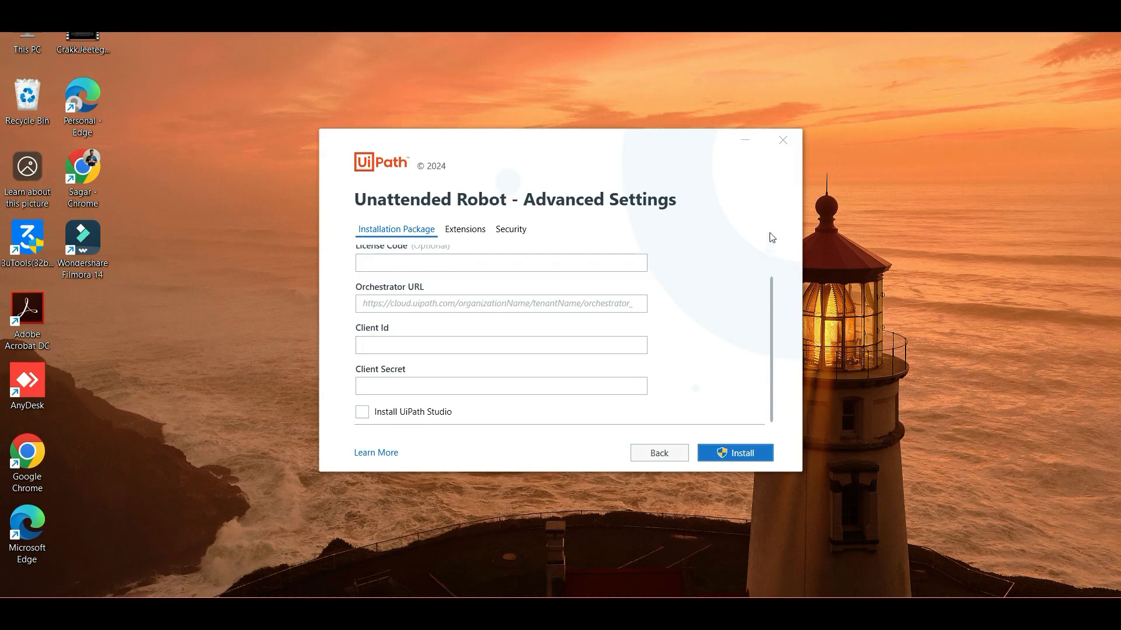
click(362, 413)
click(467, 235)
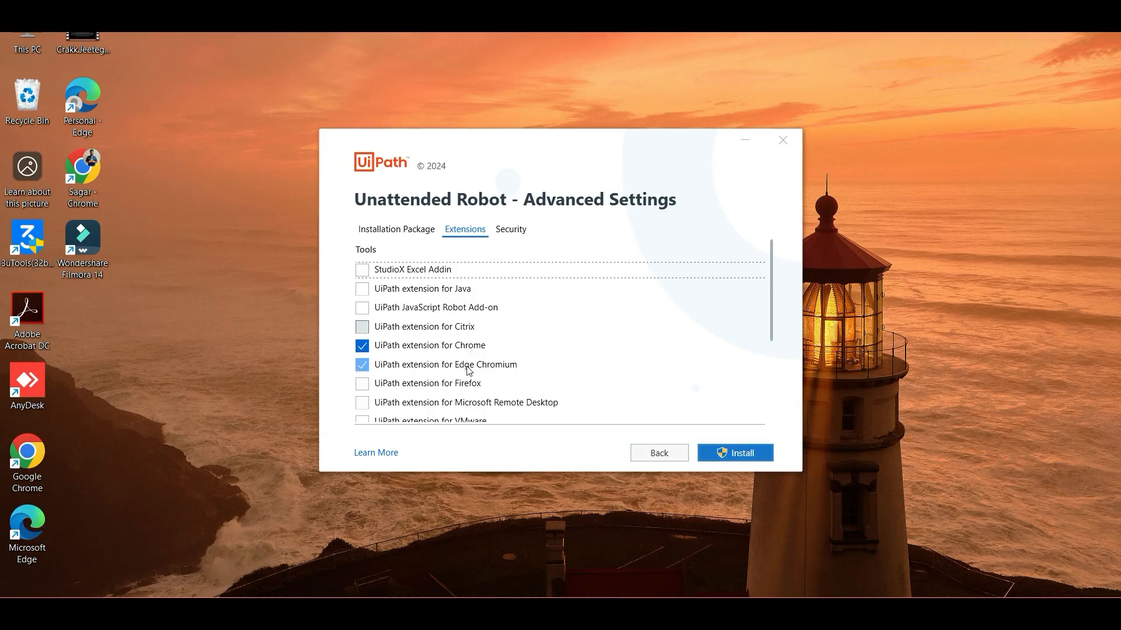
scroll(462, 367, down, 2)
scroll(434, 372, up, 2)
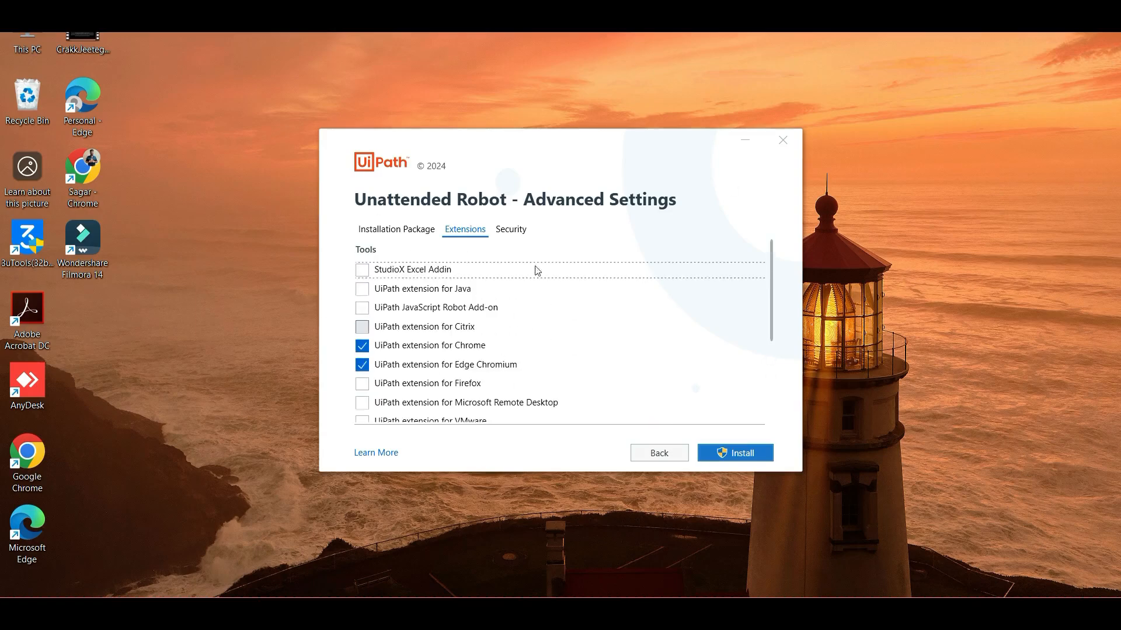
click(511, 229)
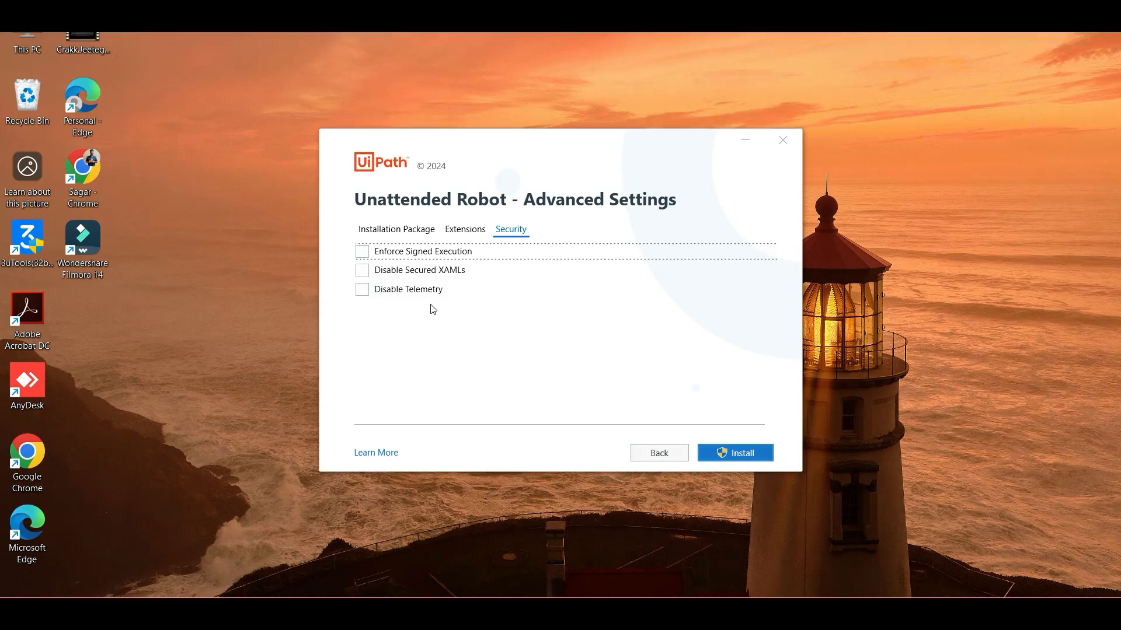
click(734, 453)
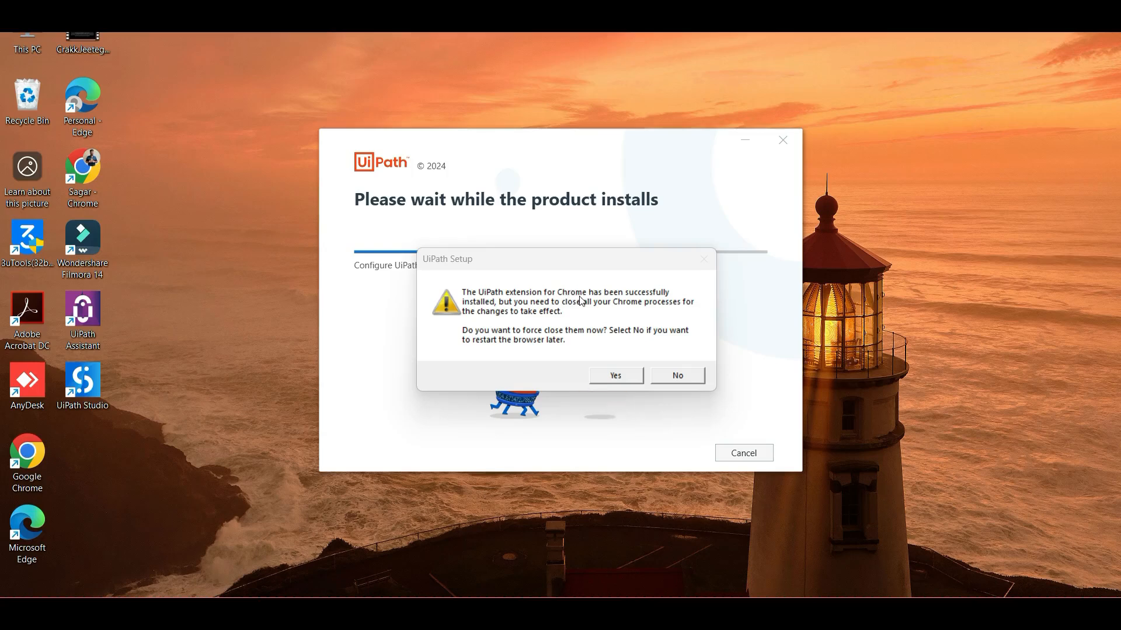
Step: Allow Chrome to be force-closed, let setup finish, and close the setup window
click(605, 381)
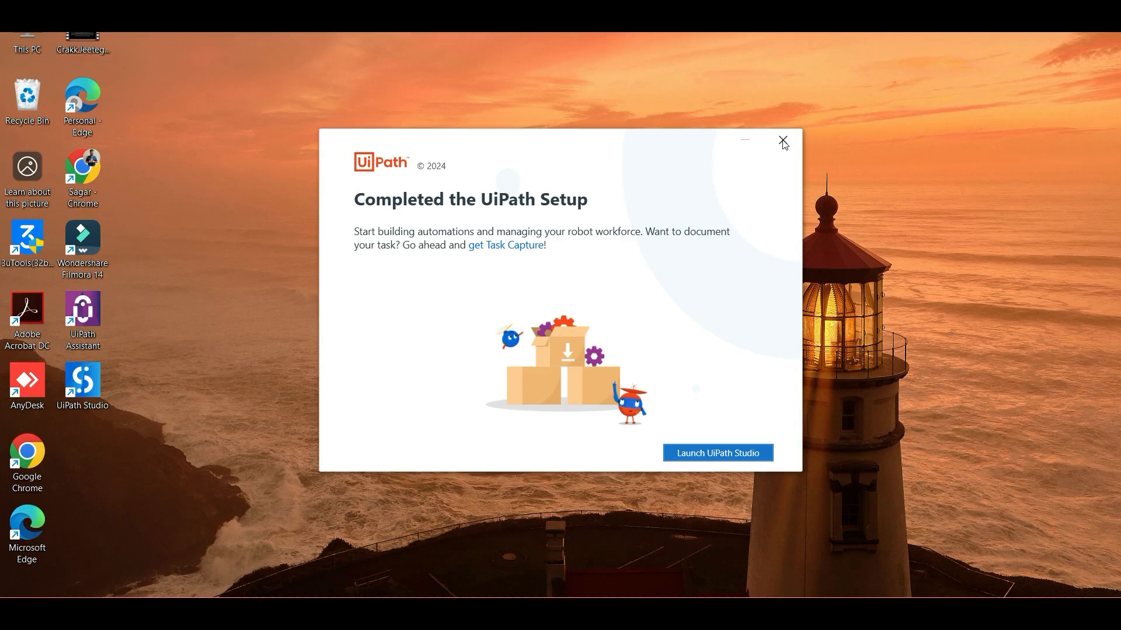
click(783, 143)
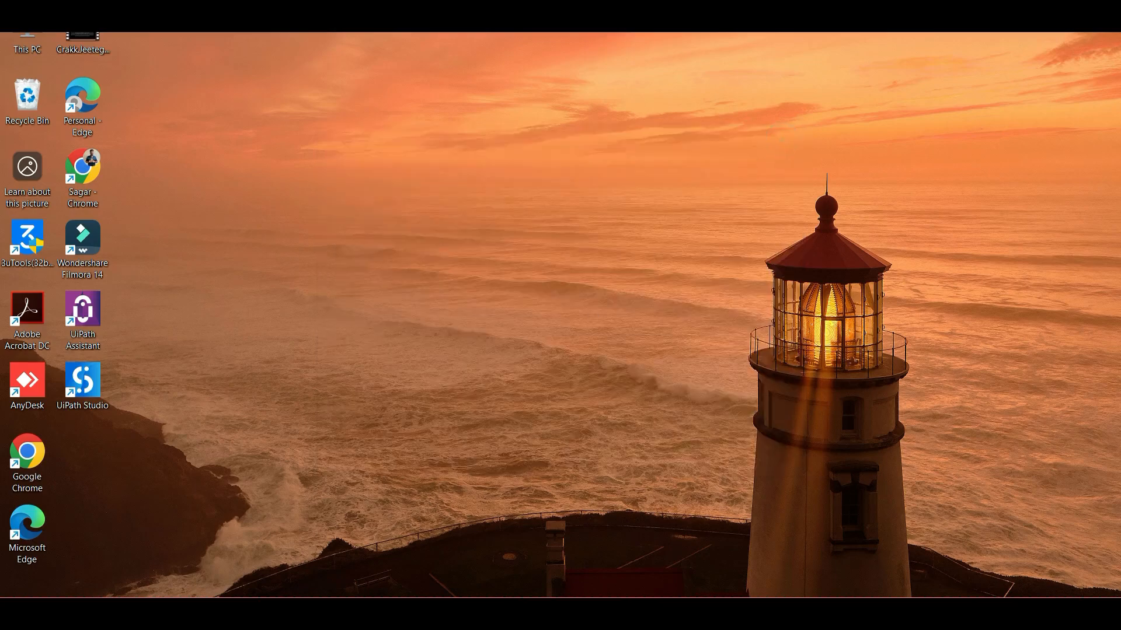
Step: Launch UiPath Assistant by searching 'uipath' in Windows search
key(super+s)
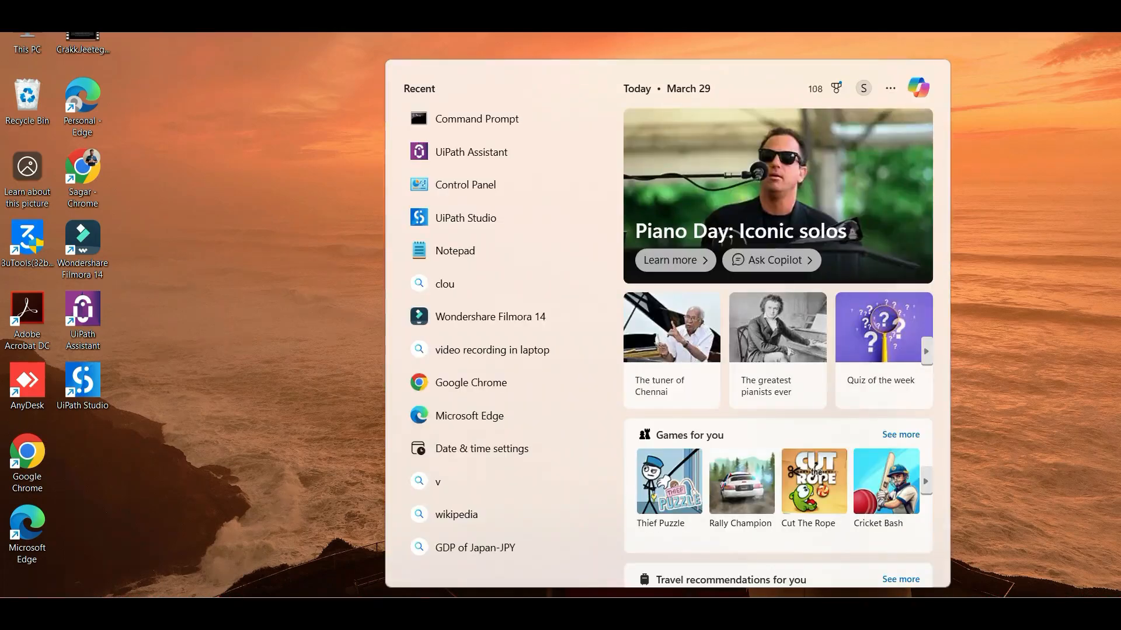
text(uipath)
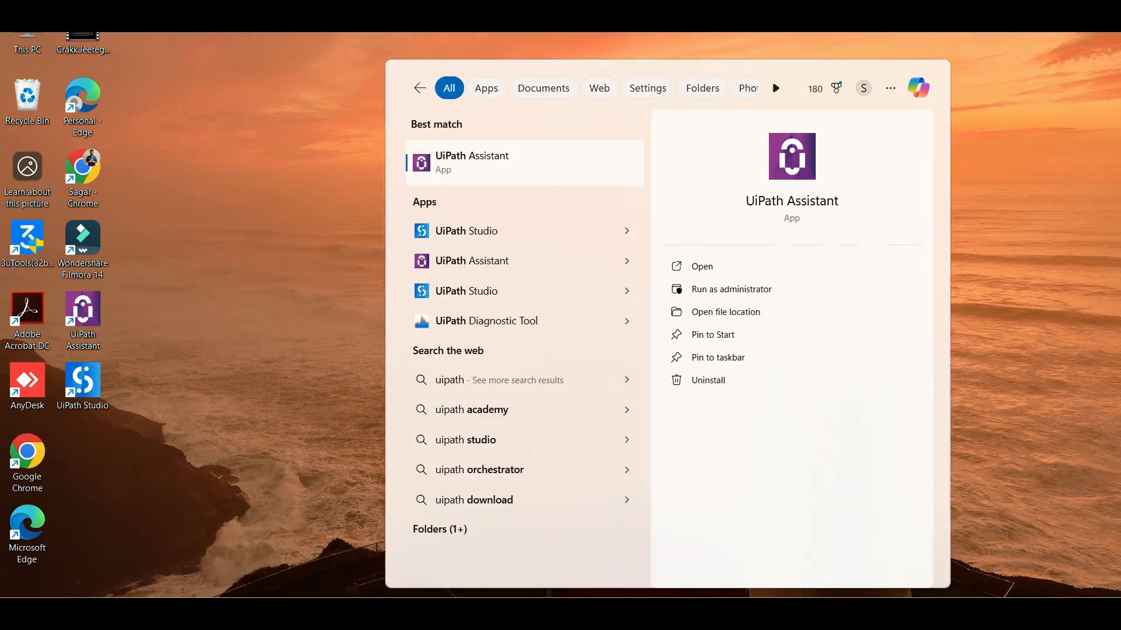
click(441, 261)
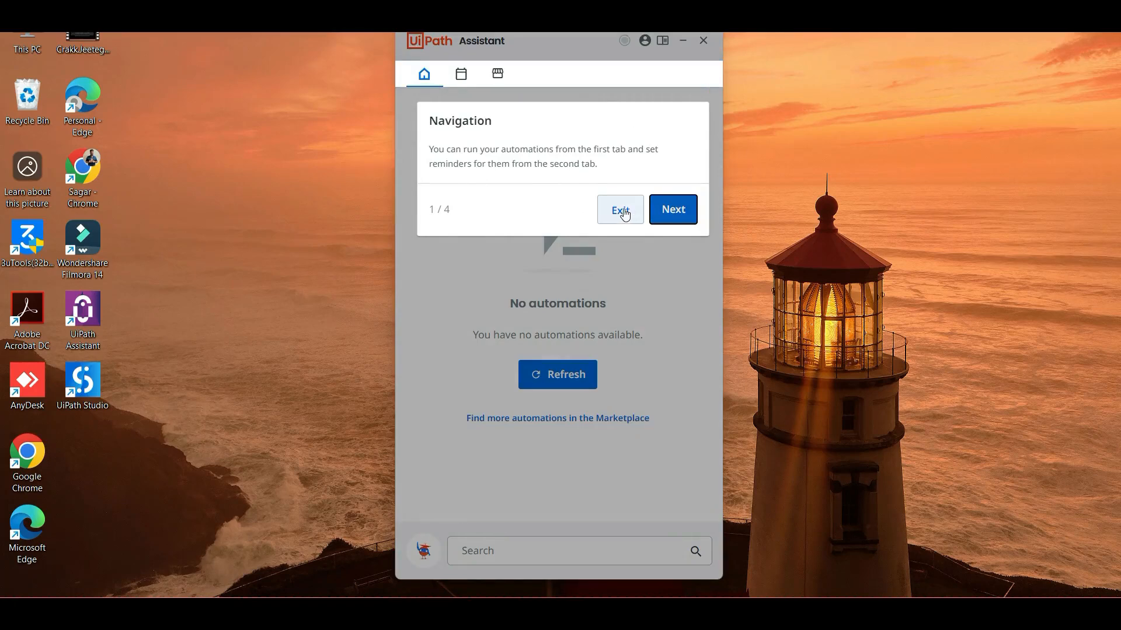
Step: Exit the tour, switch to the two-panel layout, and show the account menu
click(620, 210)
click(663, 40)
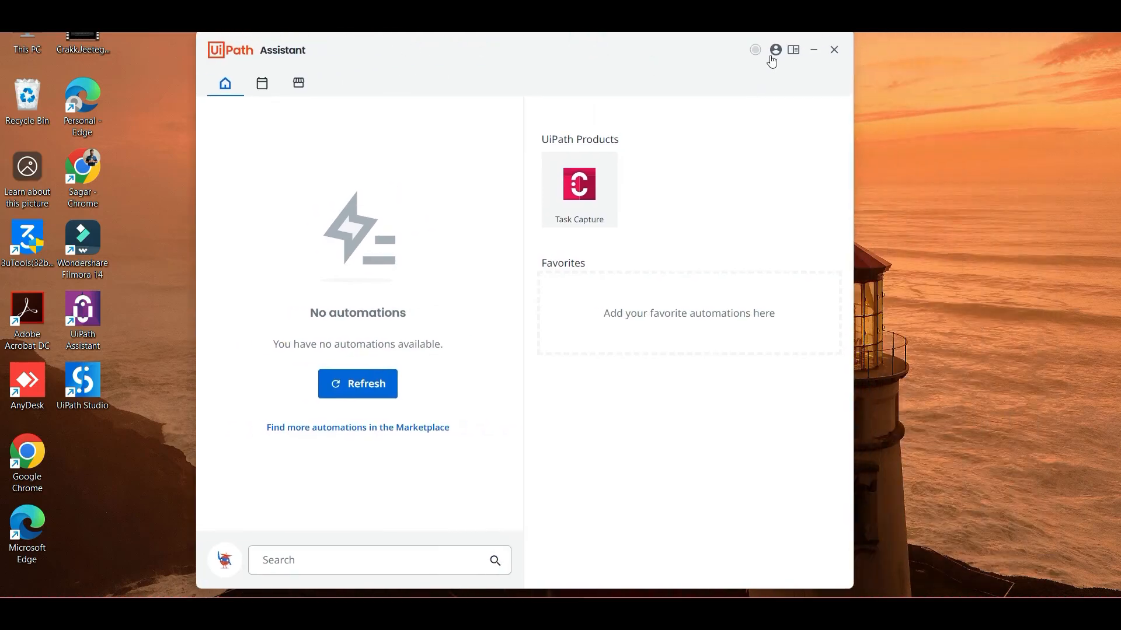
click(774, 52)
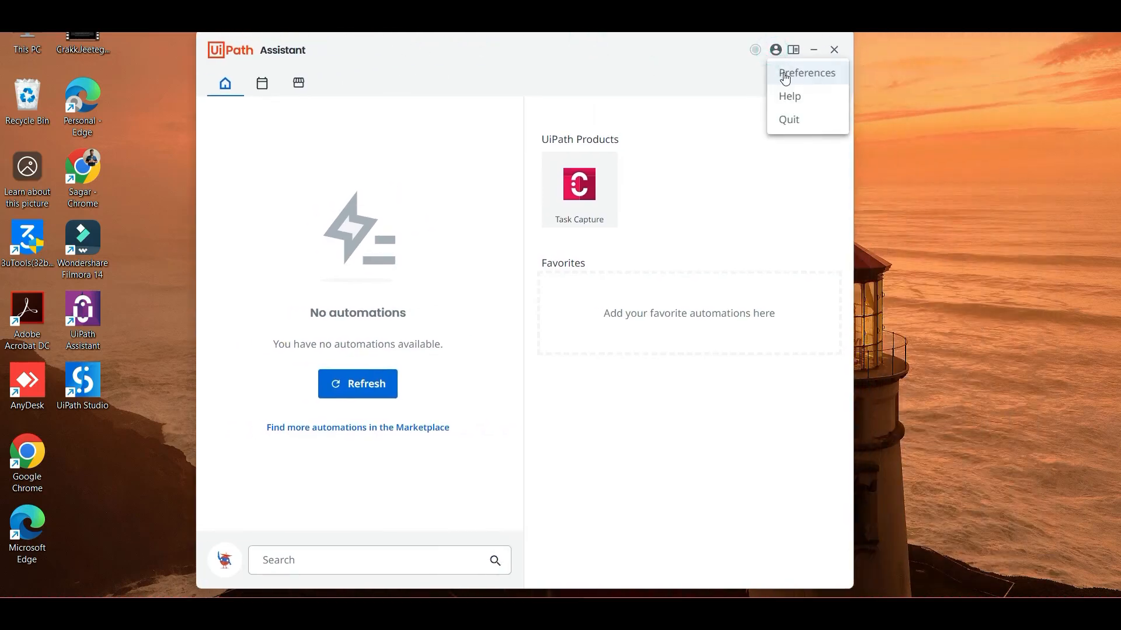
Step: Set the Orchestrator Settings connection type to Machine Key and select the machine name
click(803, 76)
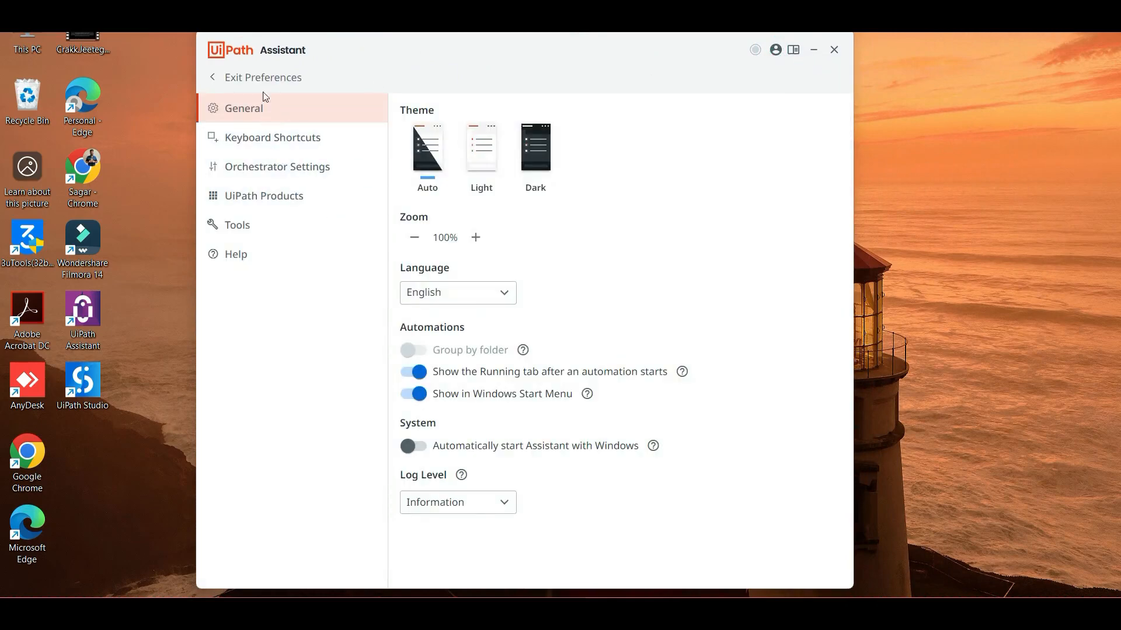
click(290, 176)
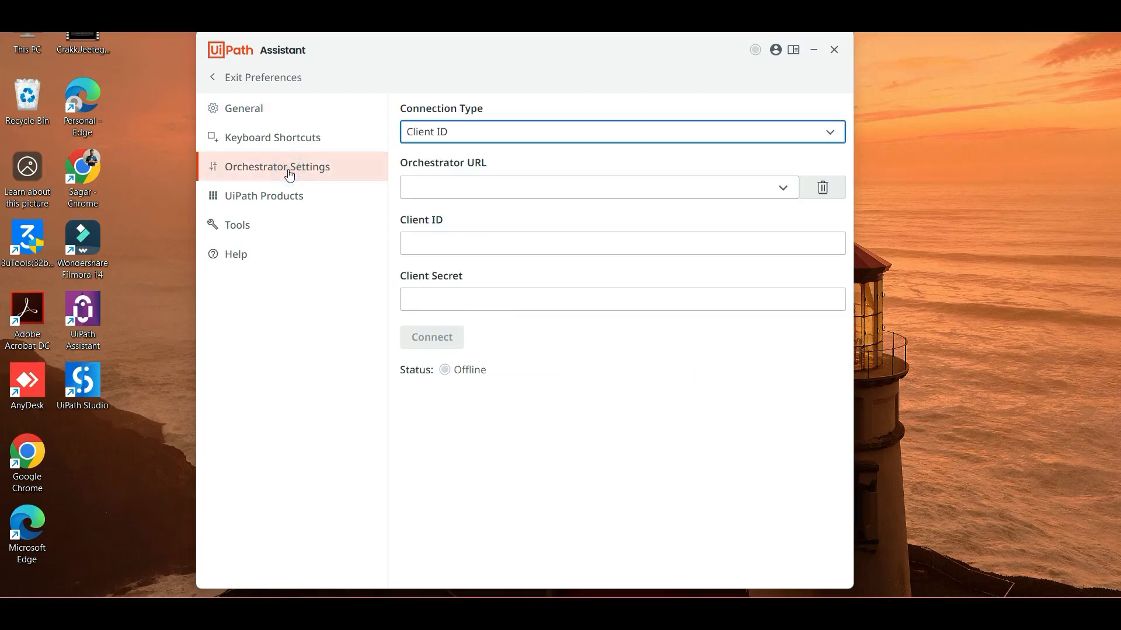
click(455, 135)
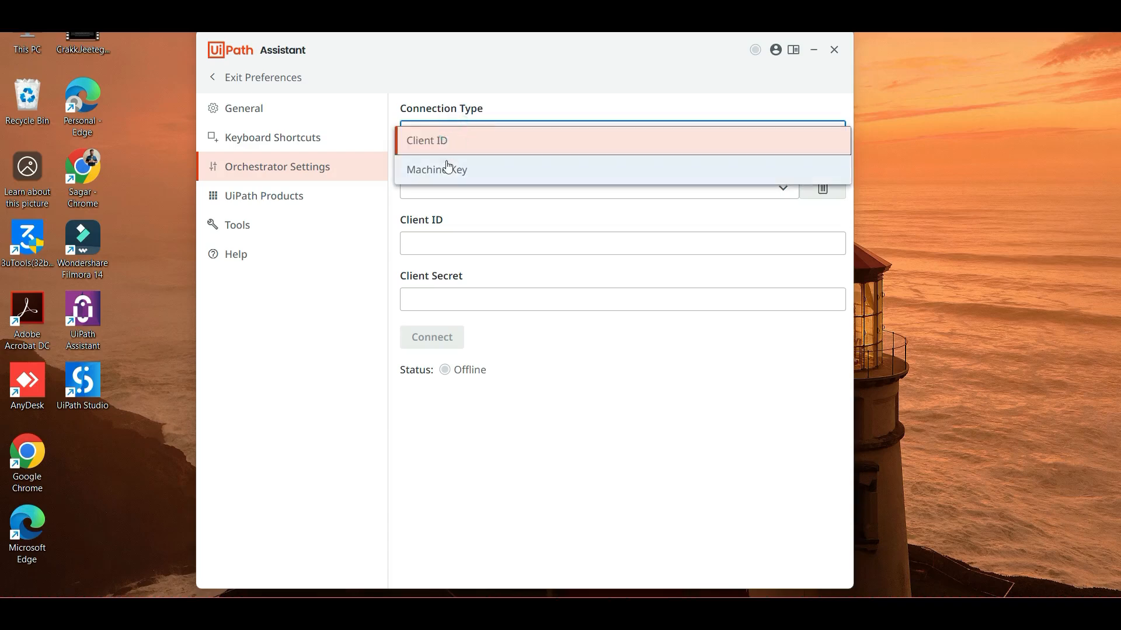
click(490, 174)
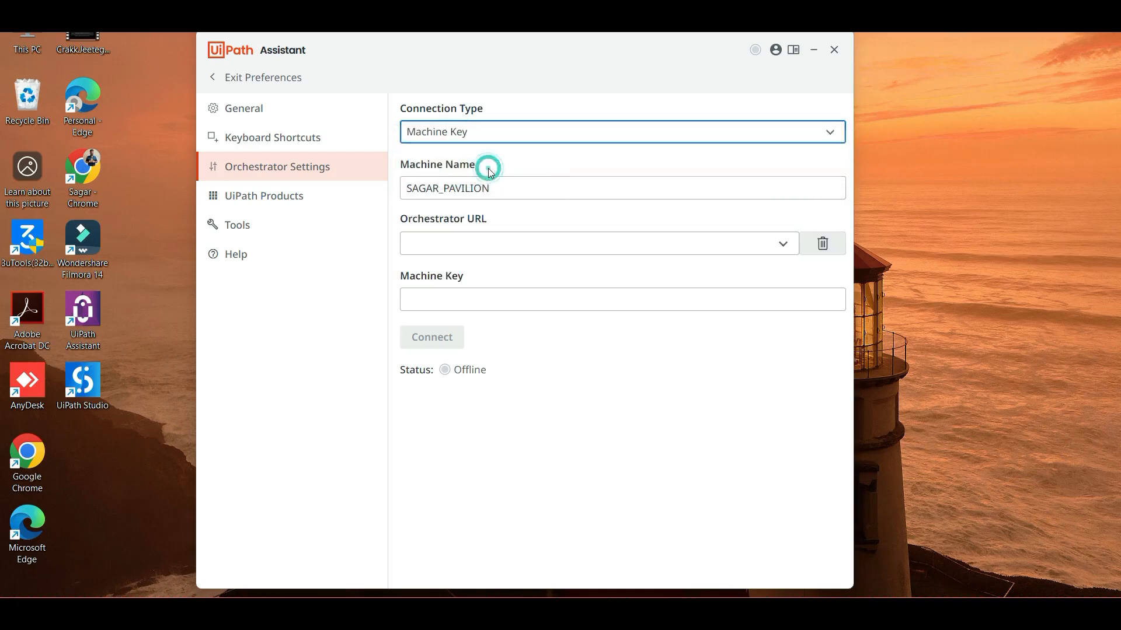
click(473, 140)
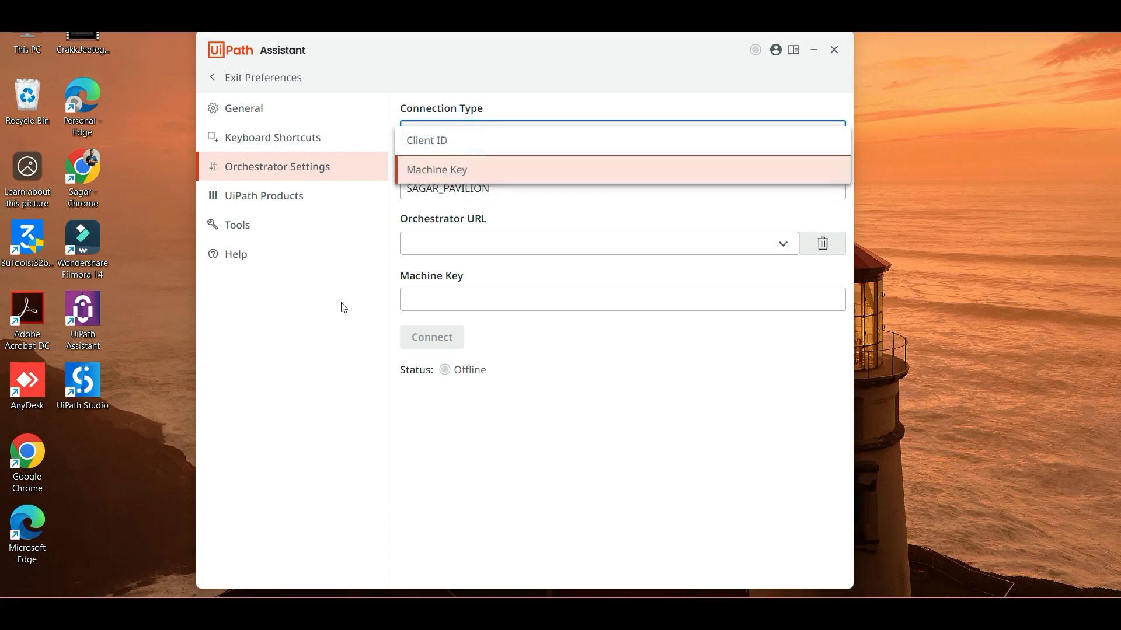
click(454, 178)
drag(500, 195, 395, 193)
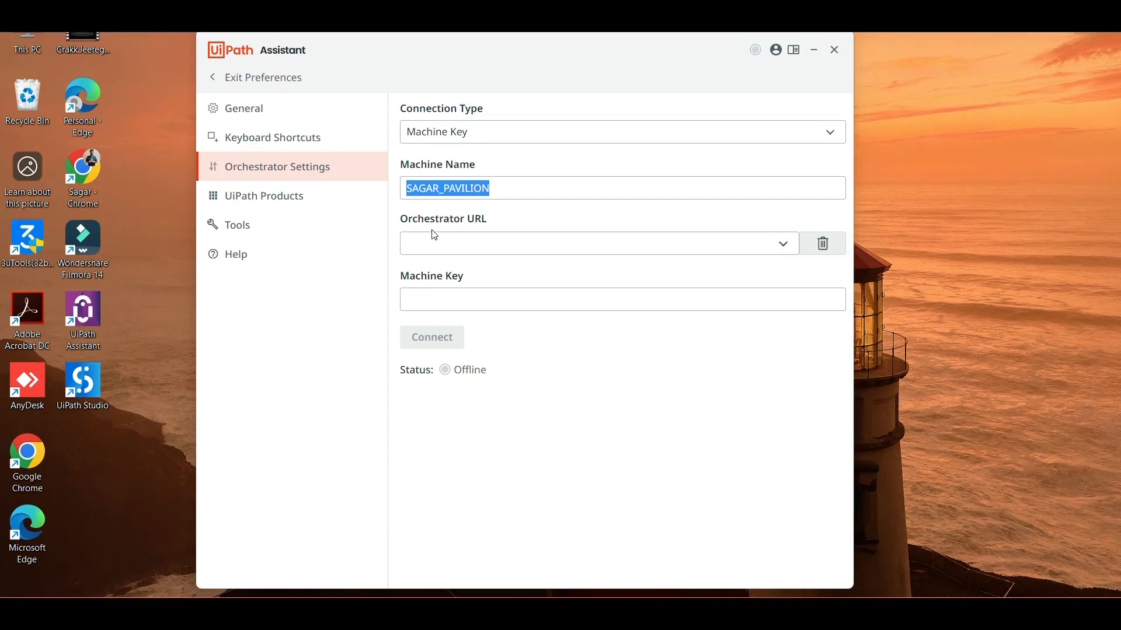
Step: Focus the empty Orchestrator URL field, then bring Chrome's Orchestrator Machines page forward
click(556, 240)
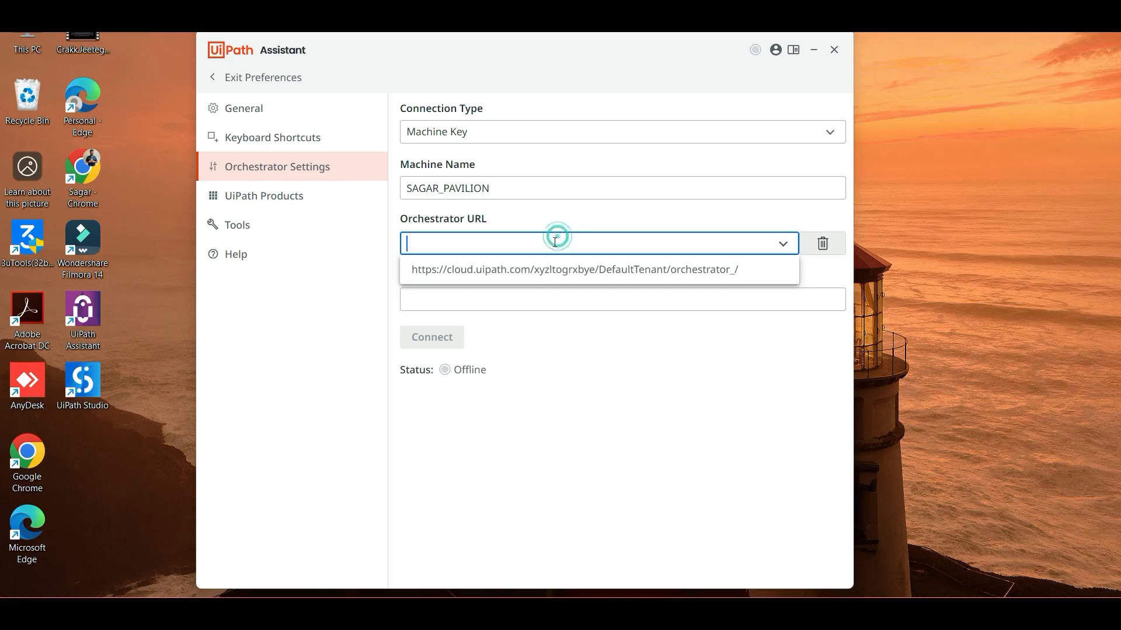
click(538, 458)
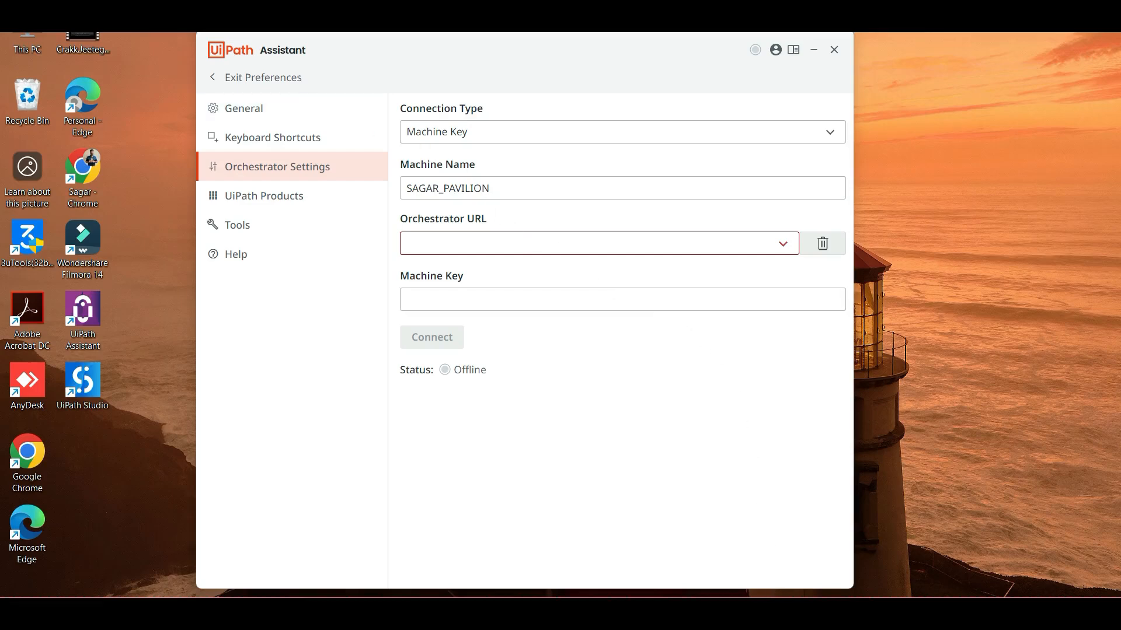
click(787, 611)
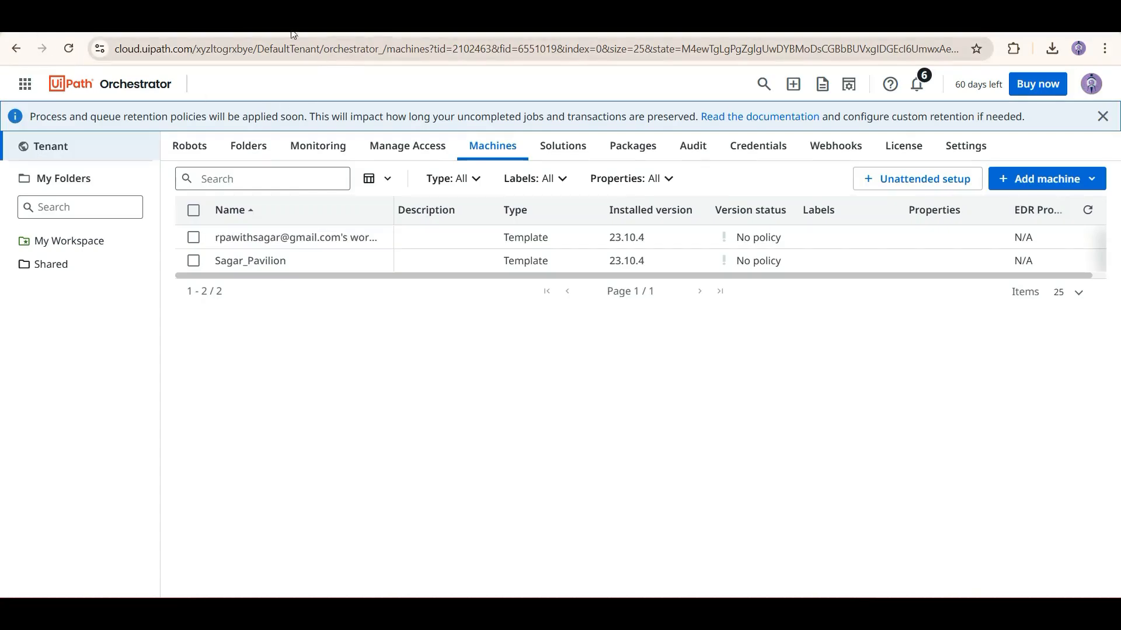
Step: Select the address up to orchestrator_/ in Chrome, then return to UiPath Assistant
click(390, 49)
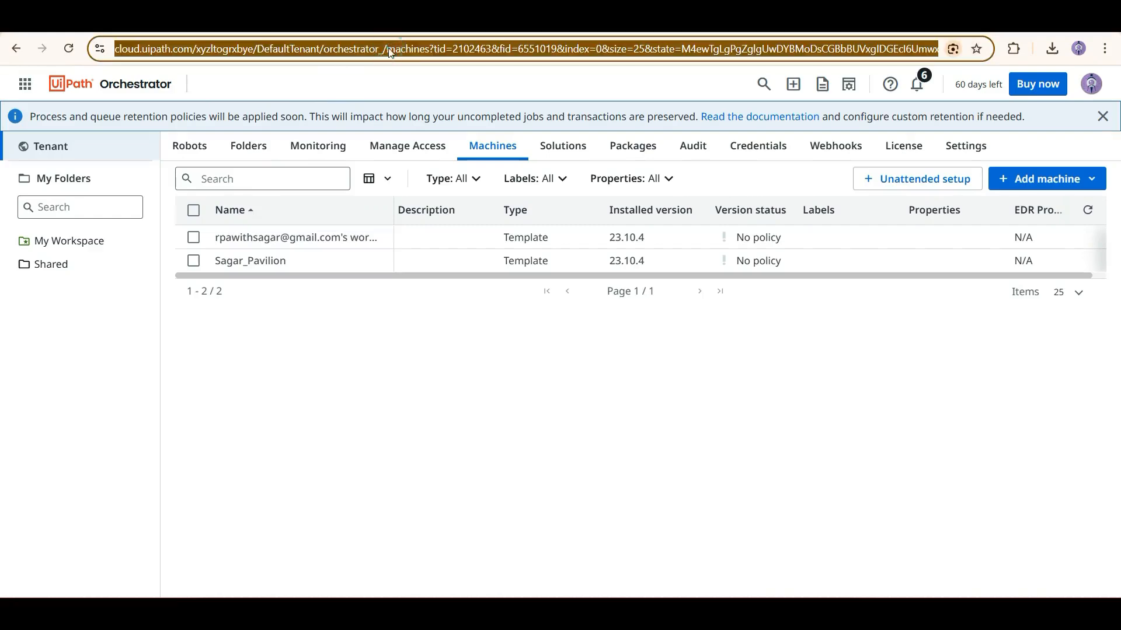
click(390, 49)
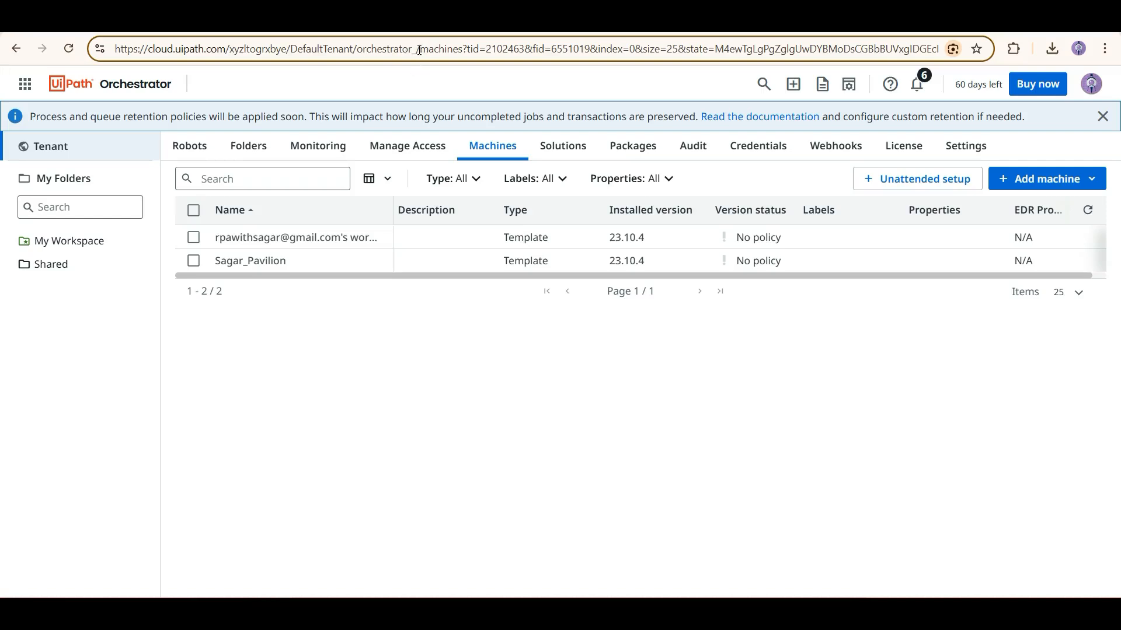
drag(418, 49, 117, 49)
key(ctrl+c)
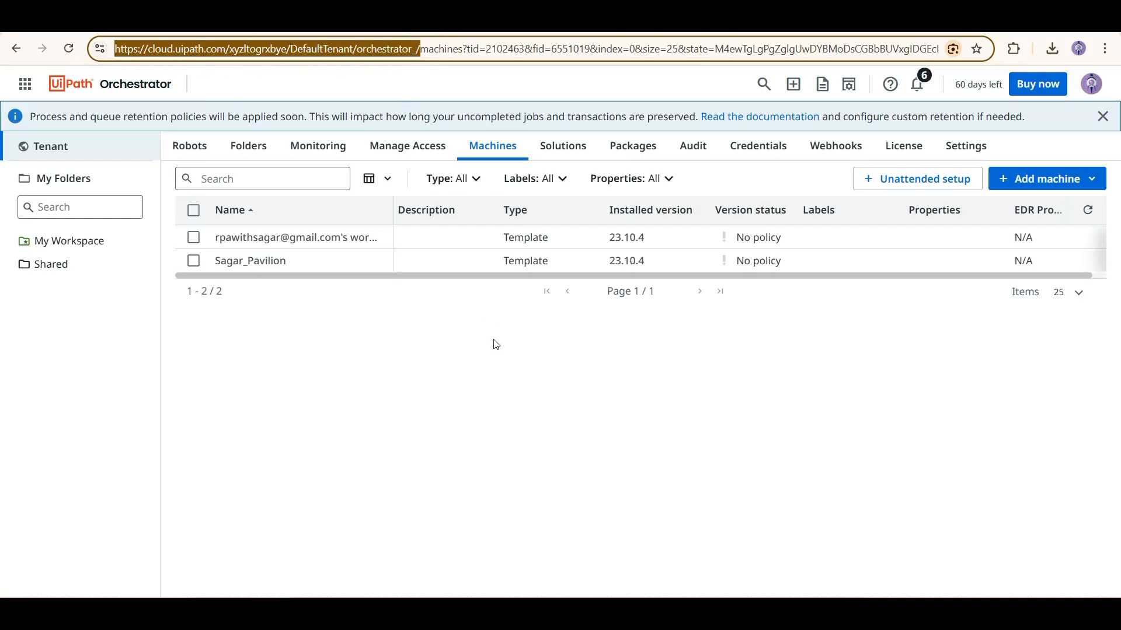
click(740, 612)
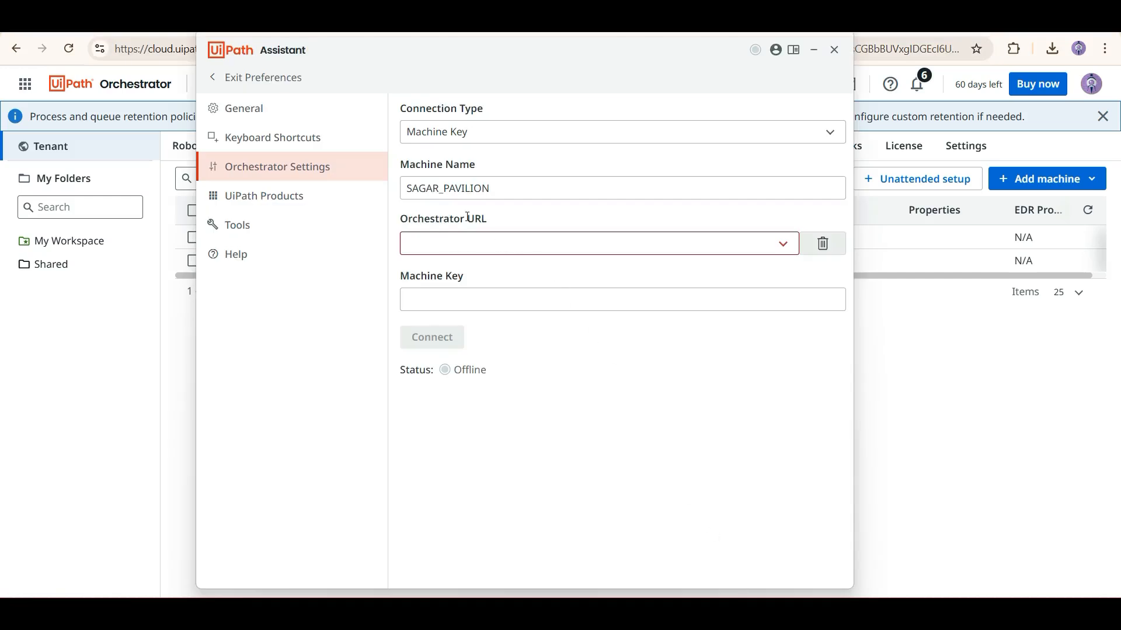
Step: Paste the cloud DefaultTenant orchestrator address into the Orchestrator URL field
click(442, 241)
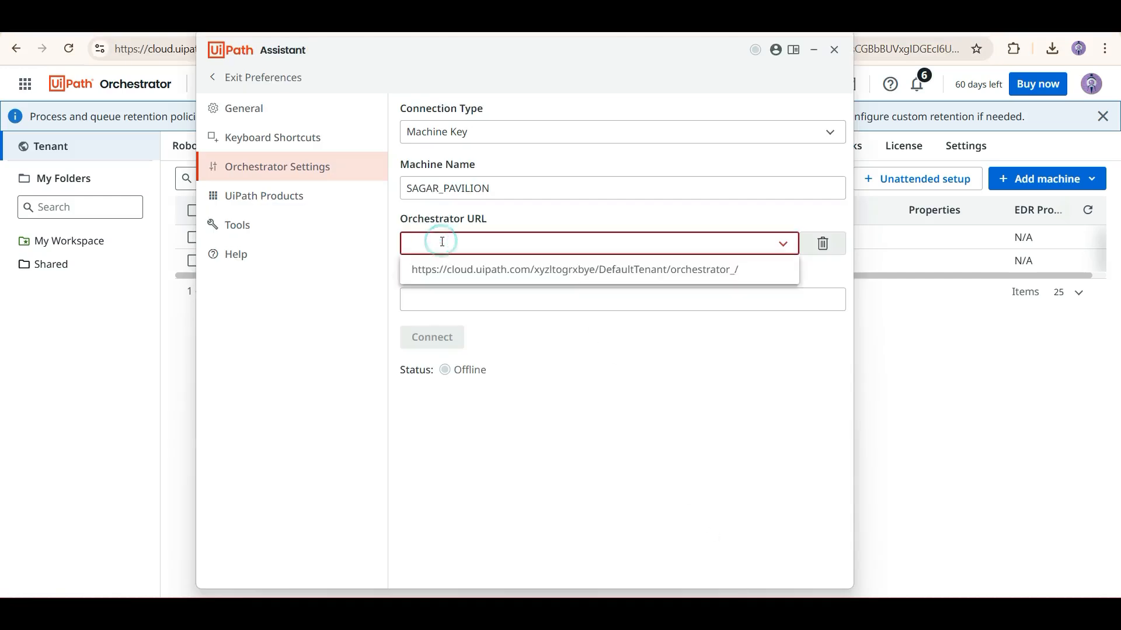
key(ctrl+v)
click(616, 425)
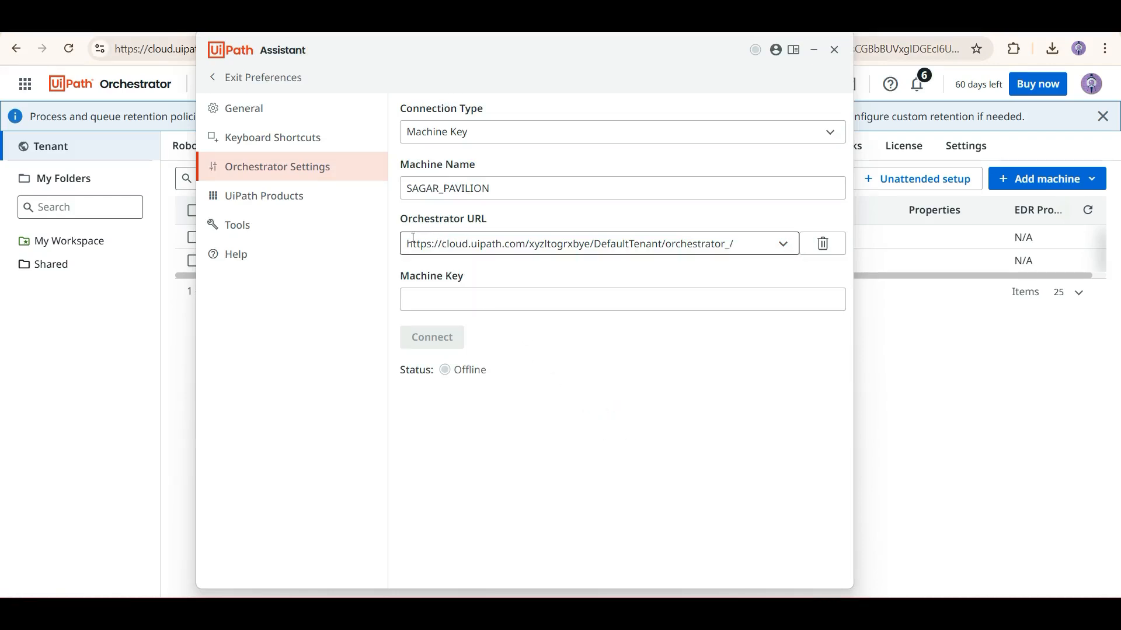
Step: Copy the machine's key from the Orchestrator Machines page and return to UiPath Assistant
click(420, 300)
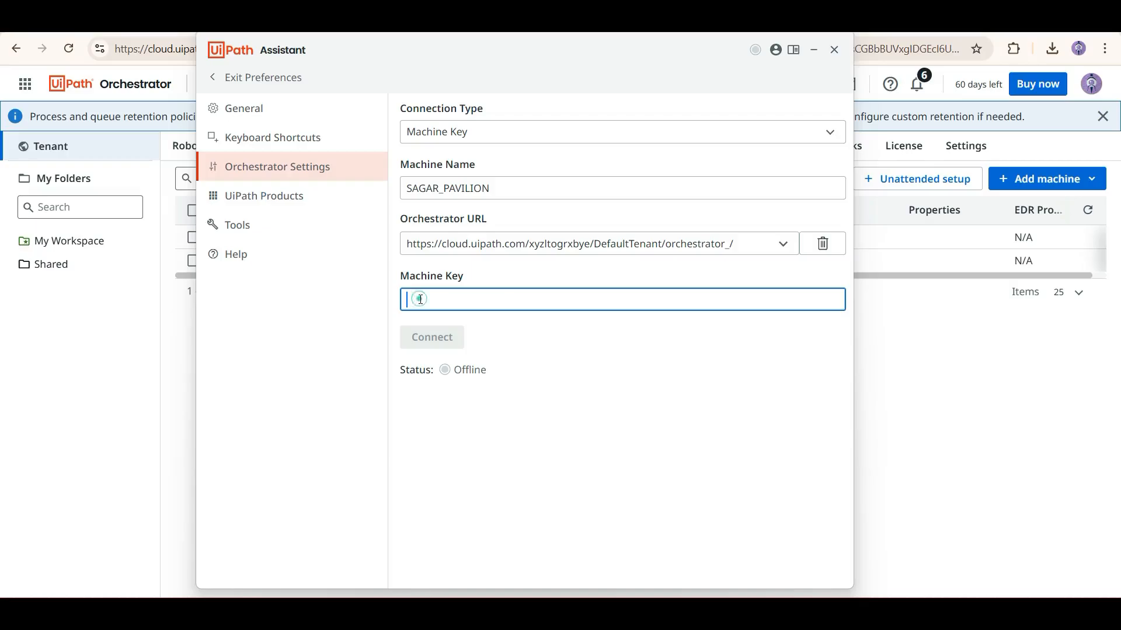
click(922, 278)
mouse_move(1071, 261)
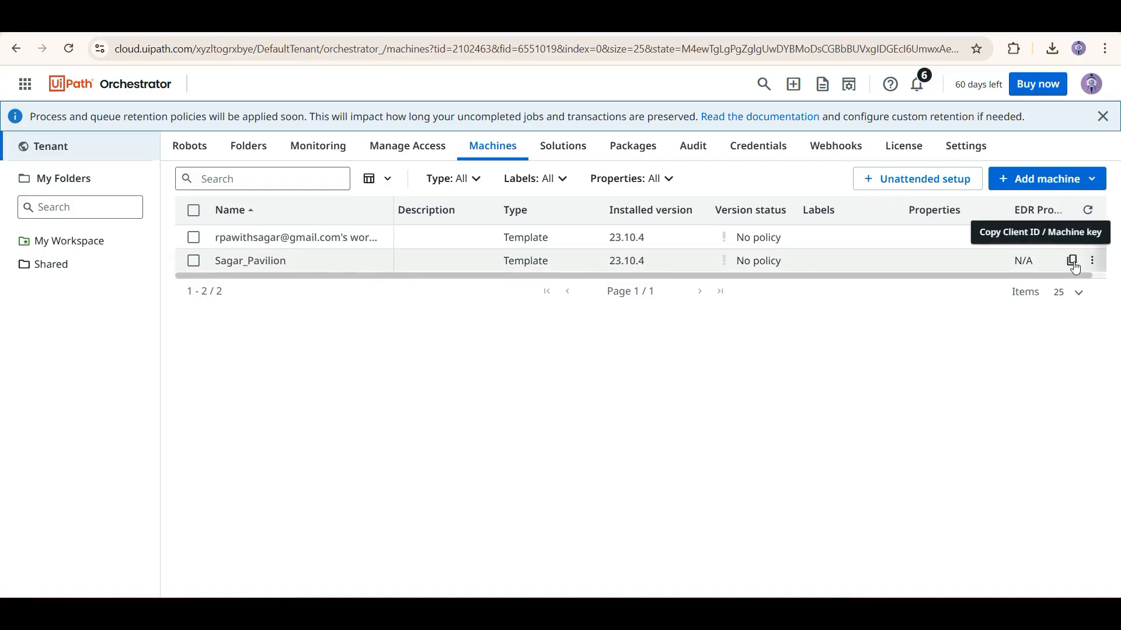
click(1073, 261)
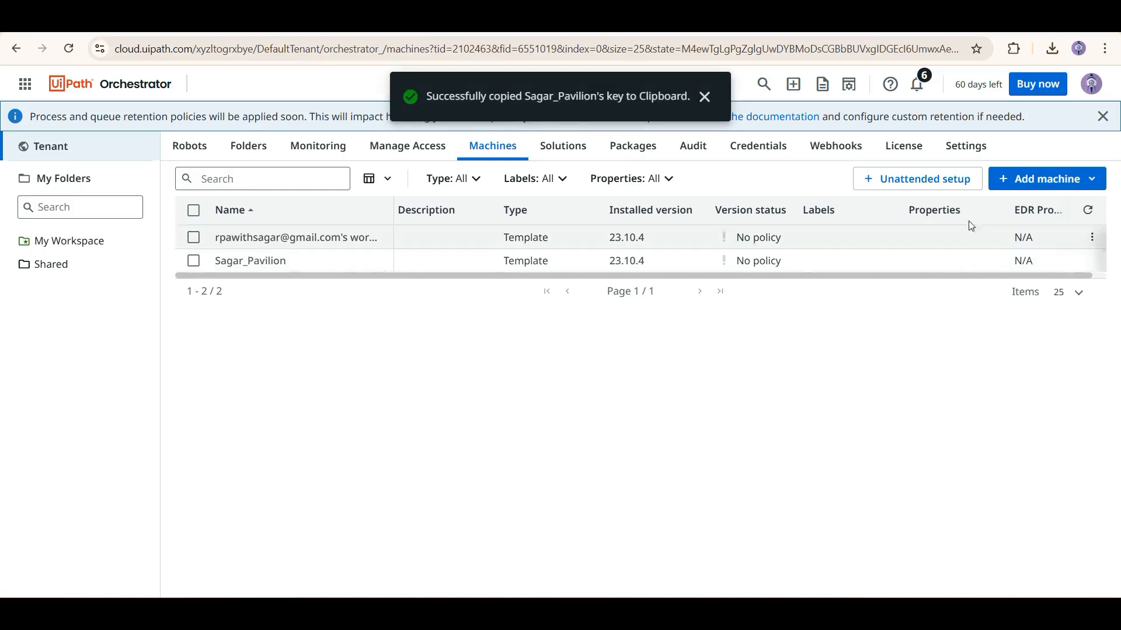
click(736, 611)
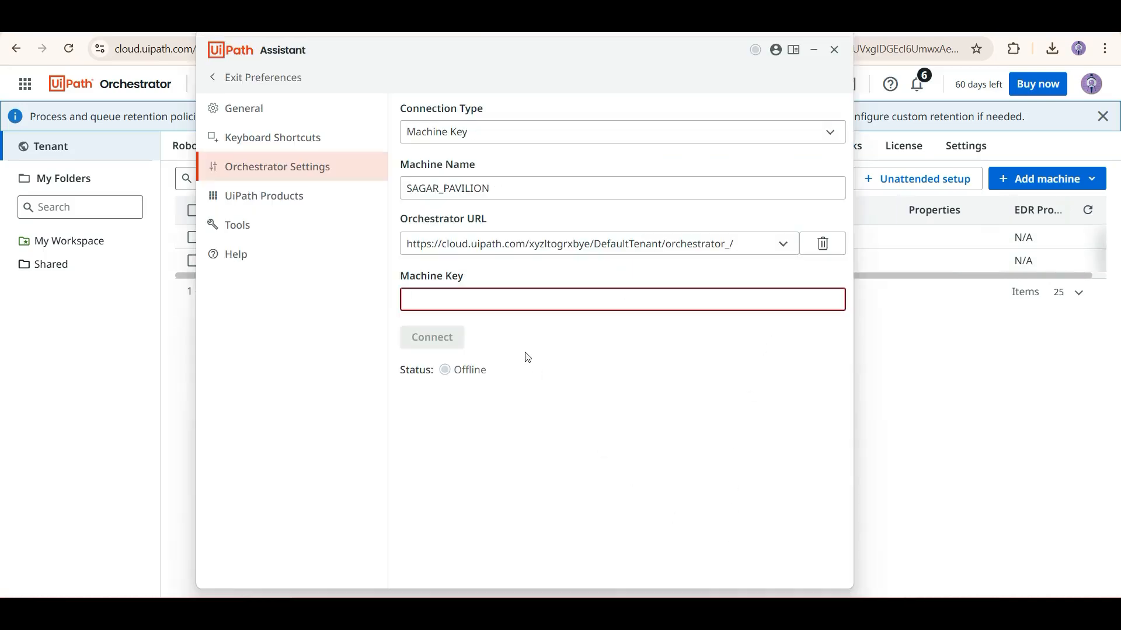
Step: Paste the copied machine key, connect the robot to Orchestrator, and start sign-in
click(490, 308)
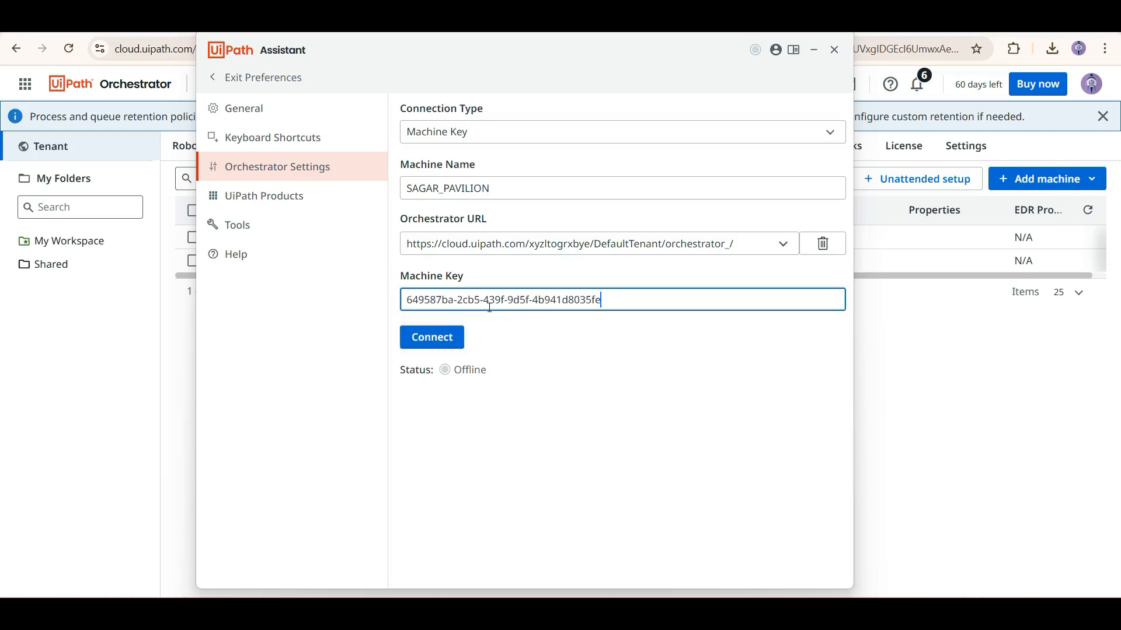
click(439, 337)
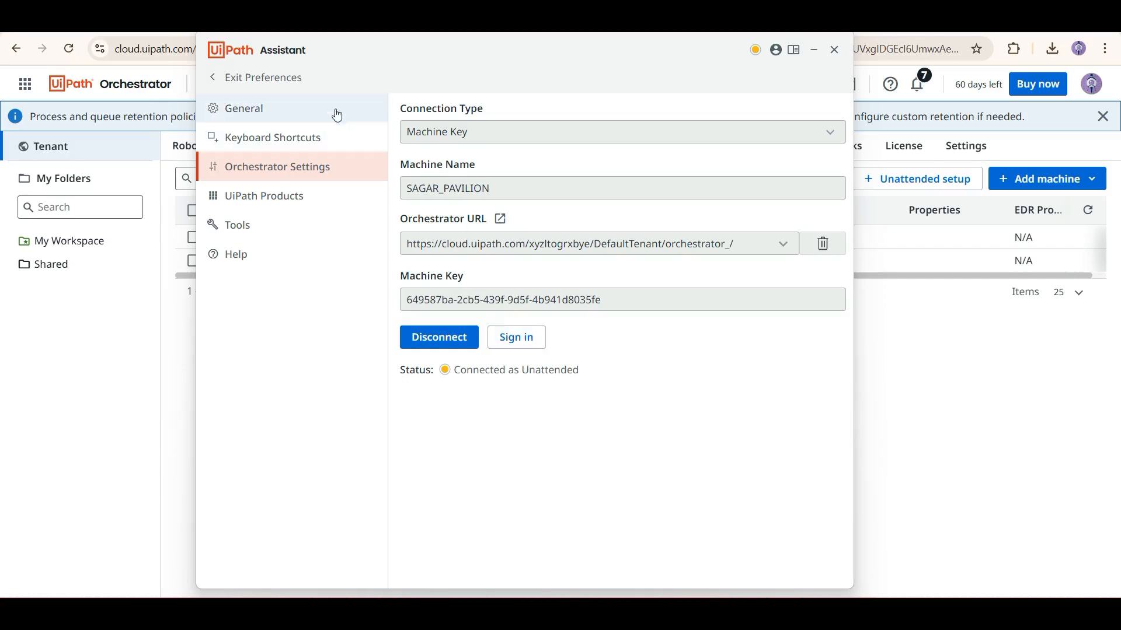
click(518, 343)
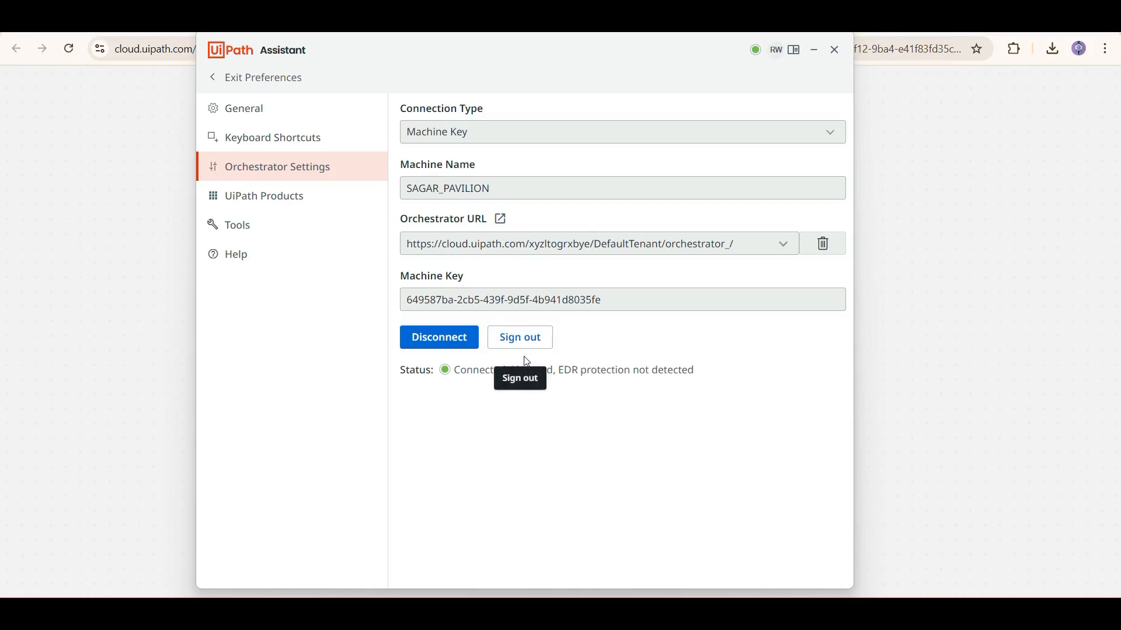
Step: Finish the browser sign-in and view the 'You are now signed in!' confirmation page
mouse_move(475, 370)
click(174, 401)
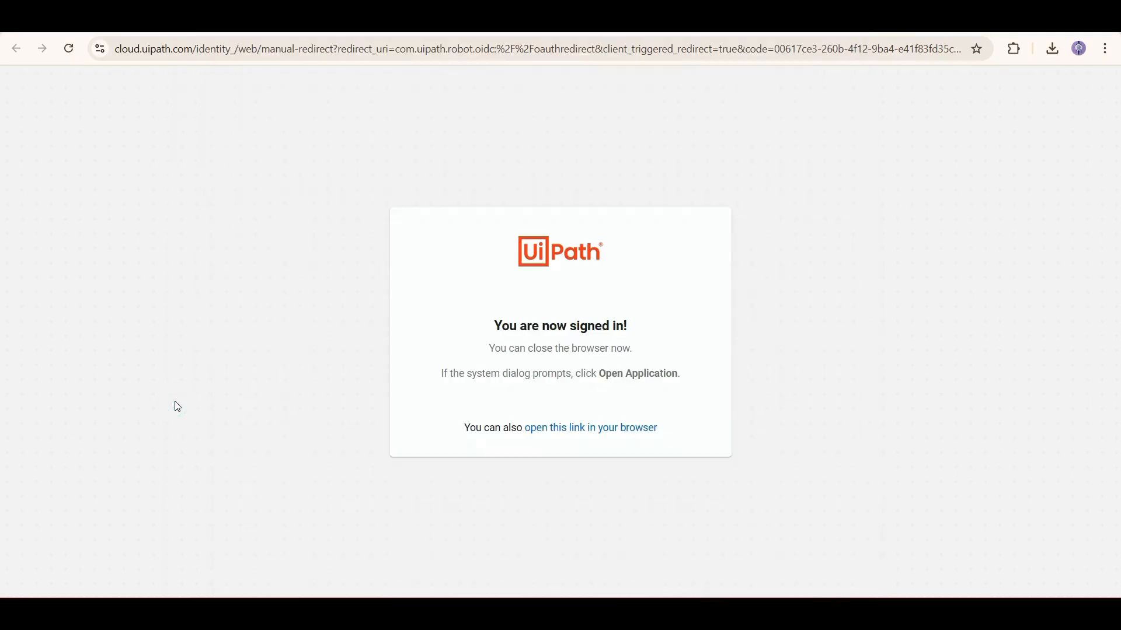